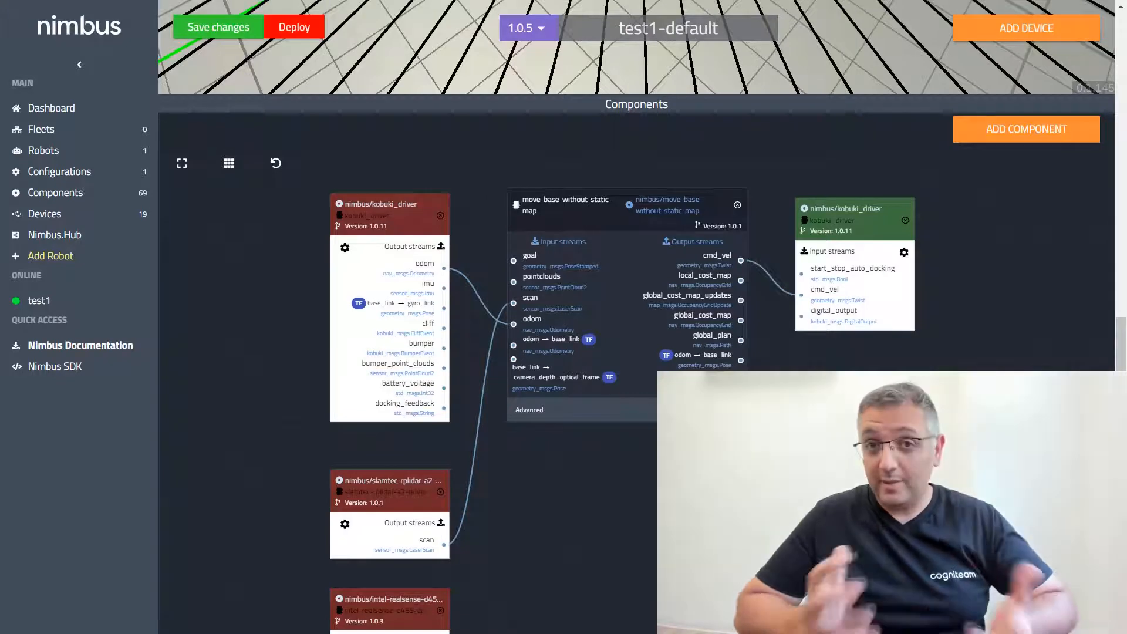
Step: Add the nimbus/ros-deep-learning-detection-jetson-inference object detection component, version 1.0.2, and place it below the move-base component
{"action": "left_click", "coordinate": [1024, 130]}
{"action": "left_click", "coordinate": [281, 272]}
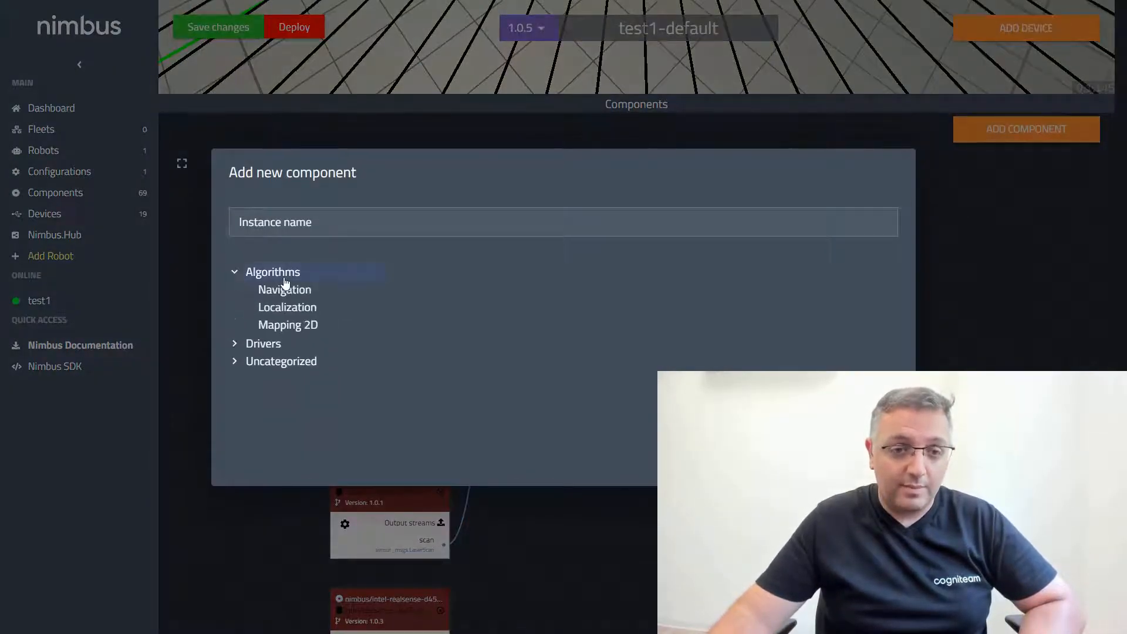
{"action": "scroll", "coordinate": [352, 347], "scroll_direction": "down", "scroll_amount": 1}
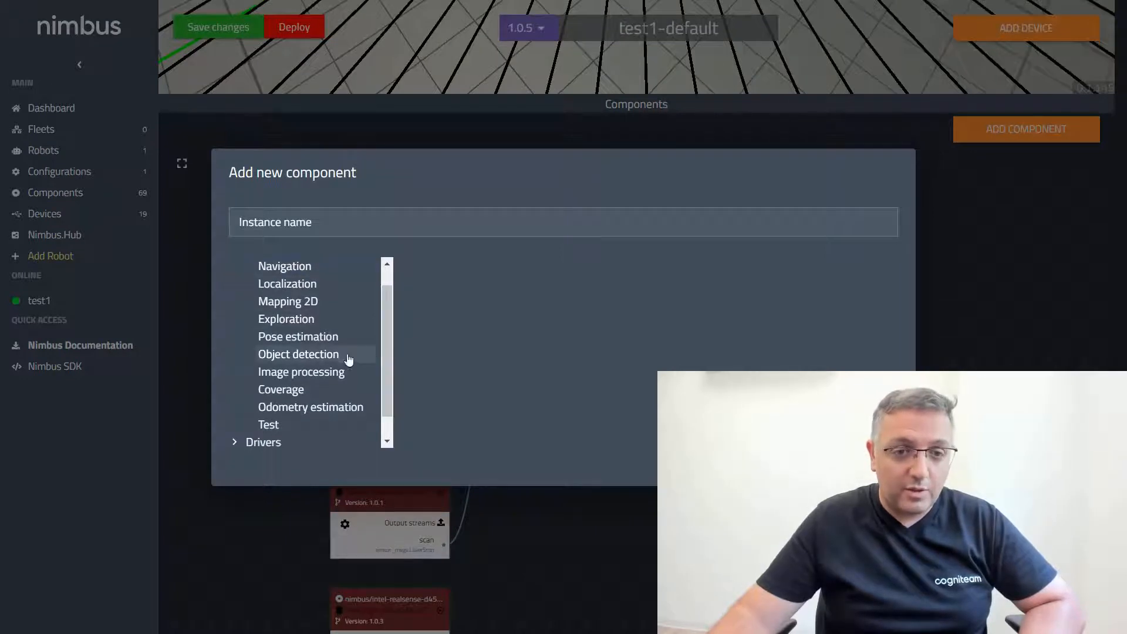
{"action": "left_click", "coordinate": [327, 359]}
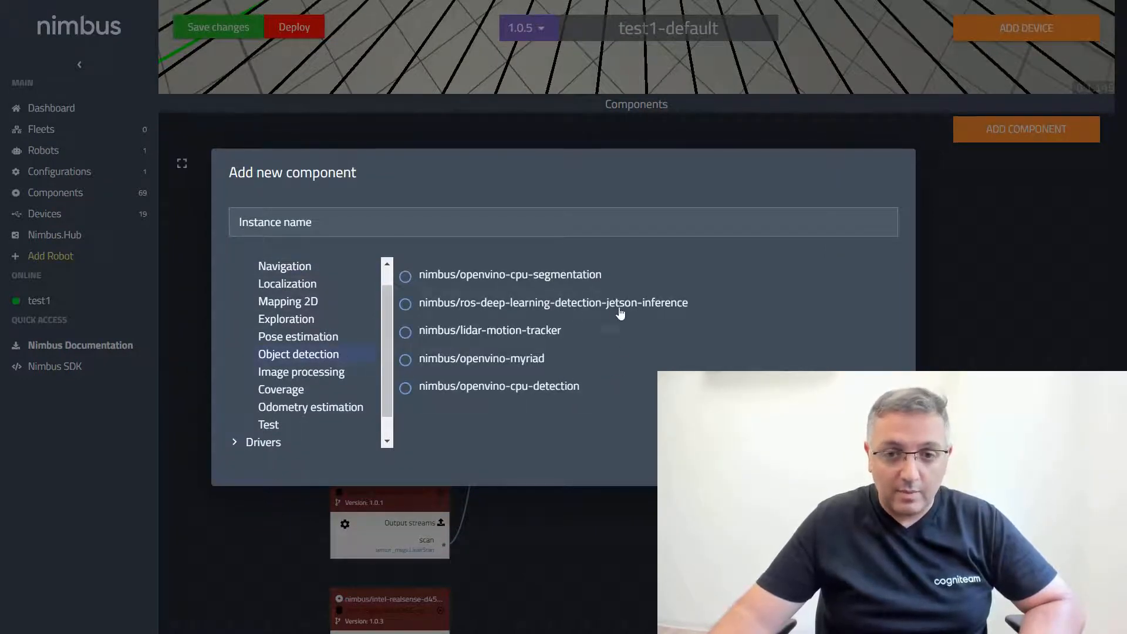
{"action": "left_click", "coordinate": [564, 303]}
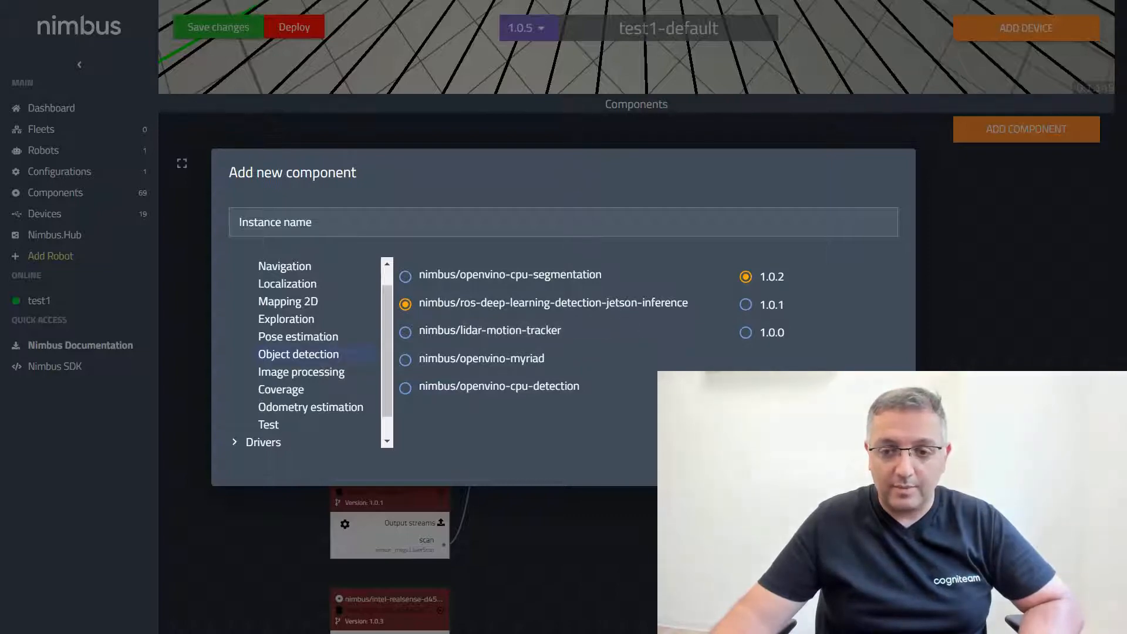
{"action": "left_click", "coordinate": [835, 468]}
{"action": "left_click_drag", "start_coordinate": [564, 196], "coordinate": [644, 458]}
Step: Connect the Intel RealSense driver's color_image_raw output to the image_raw input of the jetson-inference detection component
{"action": "scroll", "coordinate": [625, 404], "scroll_direction": "up", "scroll_amount": 3}
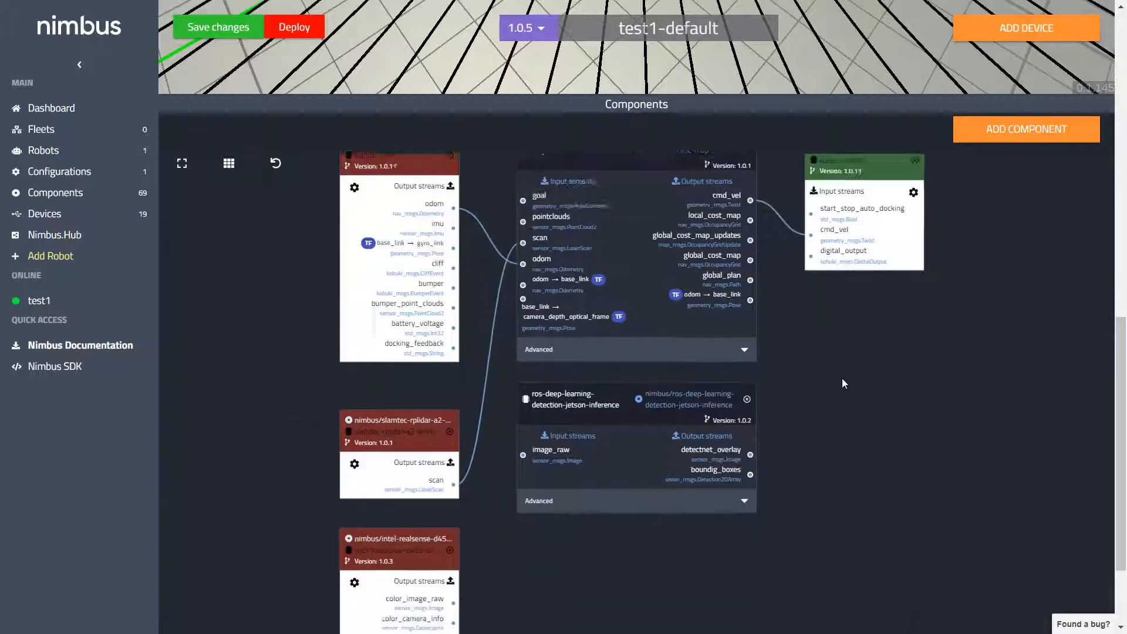
{"action": "scroll", "coordinate": [625, 404], "scroll_direction": "up", "scroll_amount": 1}
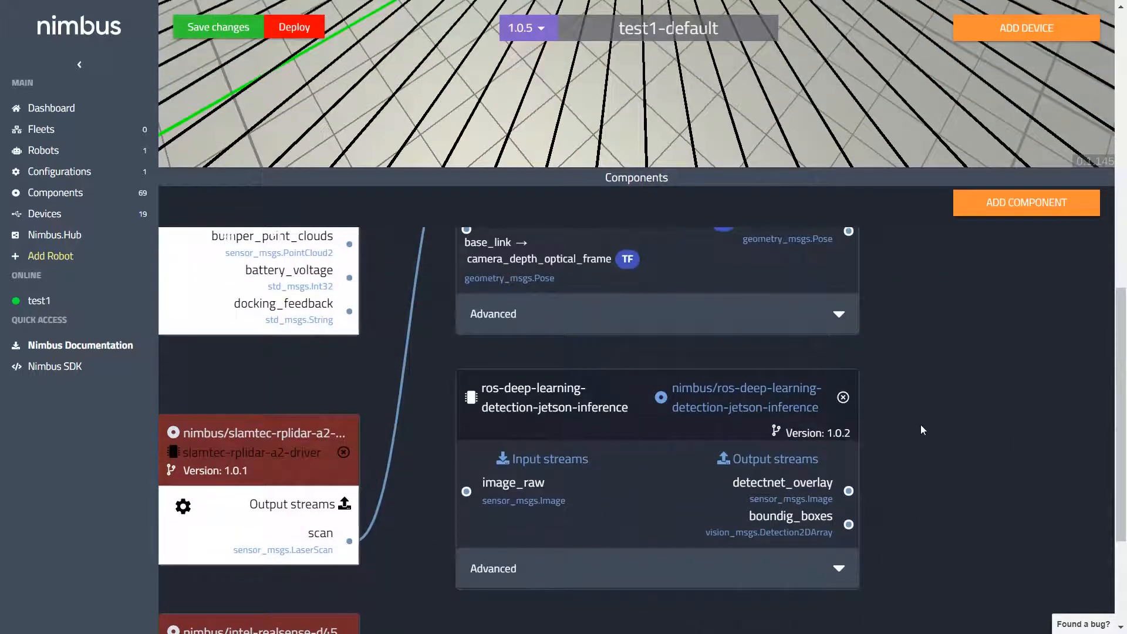
{"action": "left_click_drag", "start_coordinate": [923, 430], "coordinate": [929, 343]}
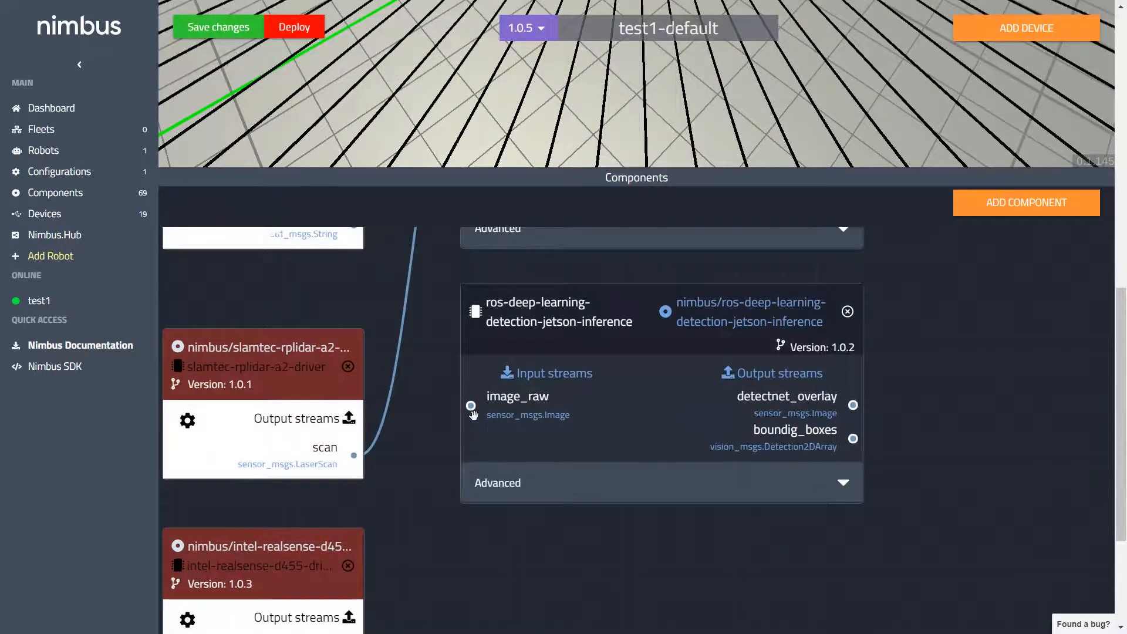
{"action": "left_click_drag", "start_coordinate": [401, 555], "coordinate": [536, 251]}
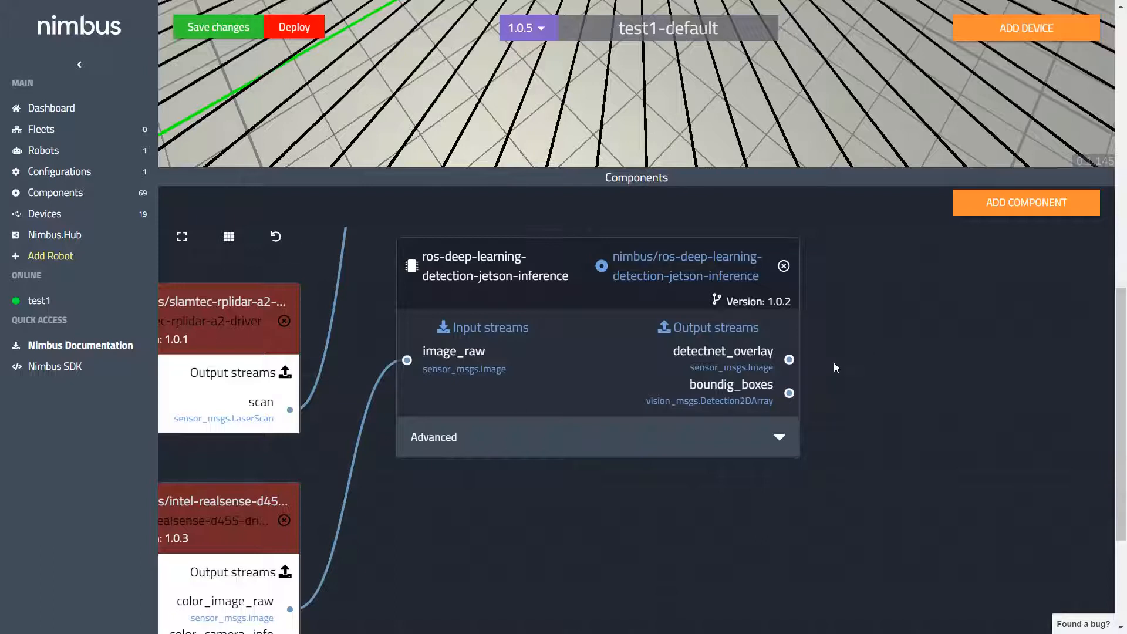
Step: Add the nimbus/image-to-image-compressed component, version 1.0.1, from the Image processing algorithms
{"action": "left_click", "coordinate": [992, 212]}
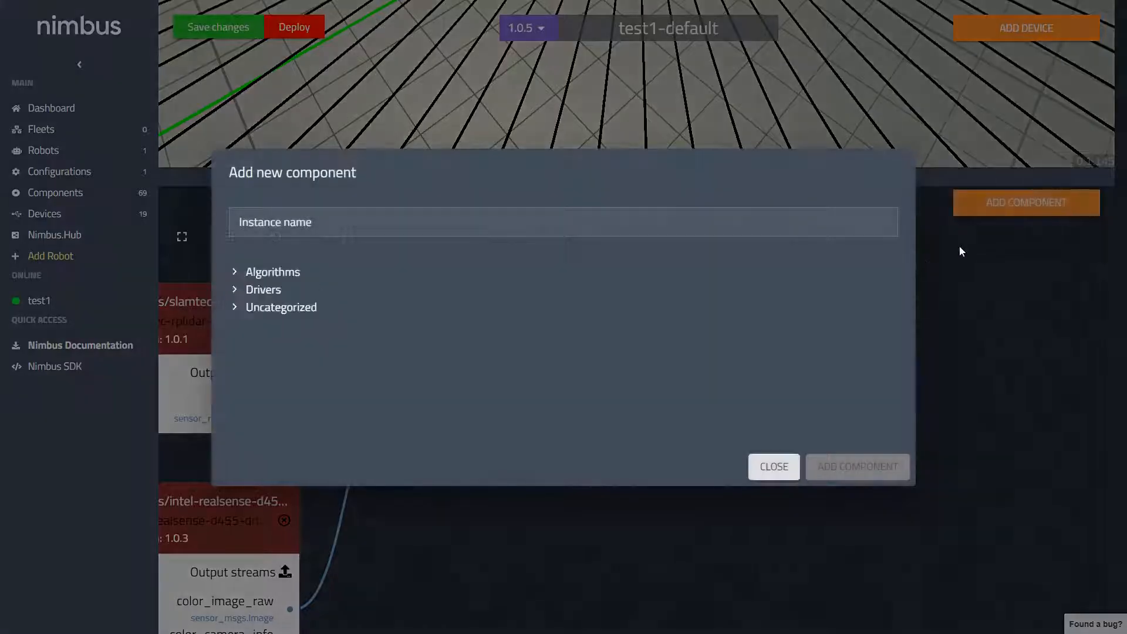
{"action": "left_click", "coordinate": [288, 271]}
{"action": "left_click_drag", "start_coordinate": [391, 336], "coordinate": [397, 376]}
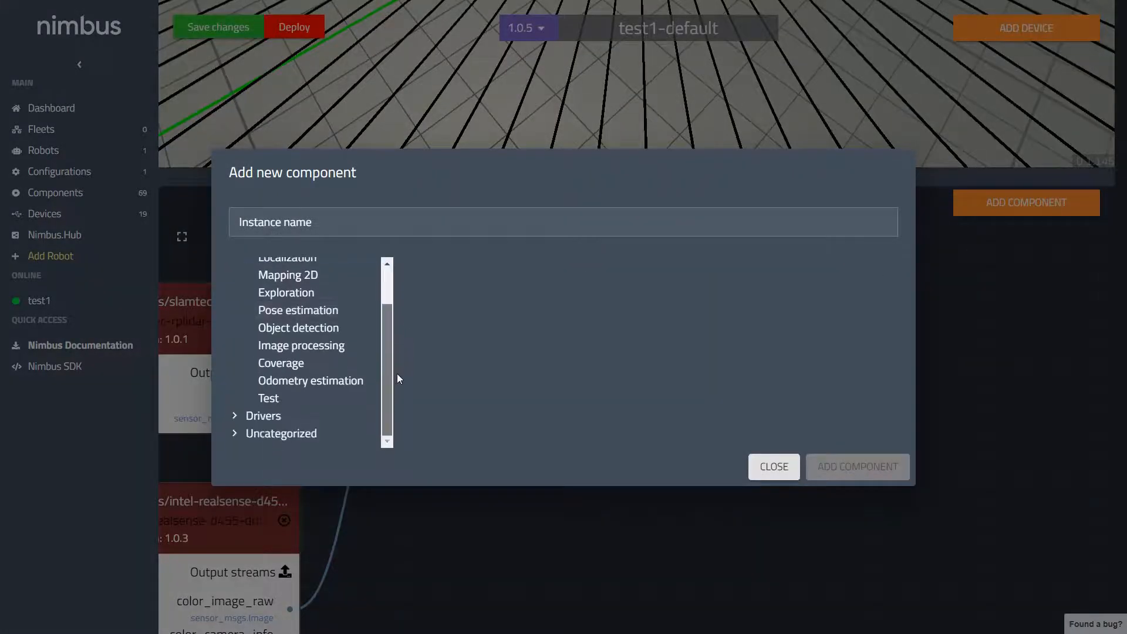
{"action": "left_click", "coordinate": [320, 347]}
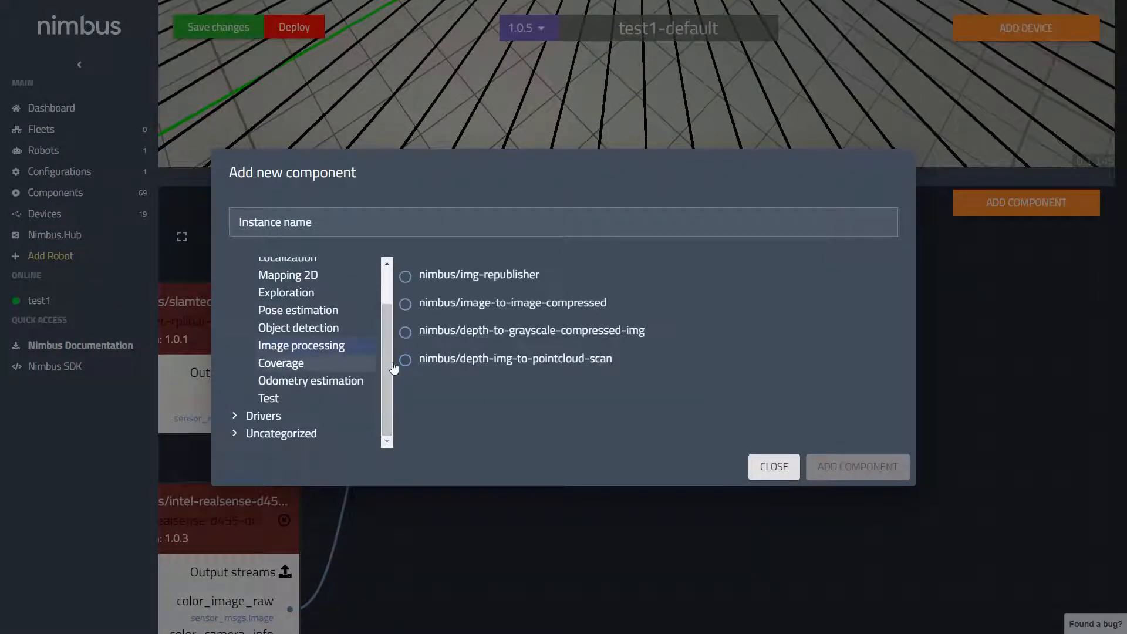
{"action": "left_click", "coordinate": [476, 360]}
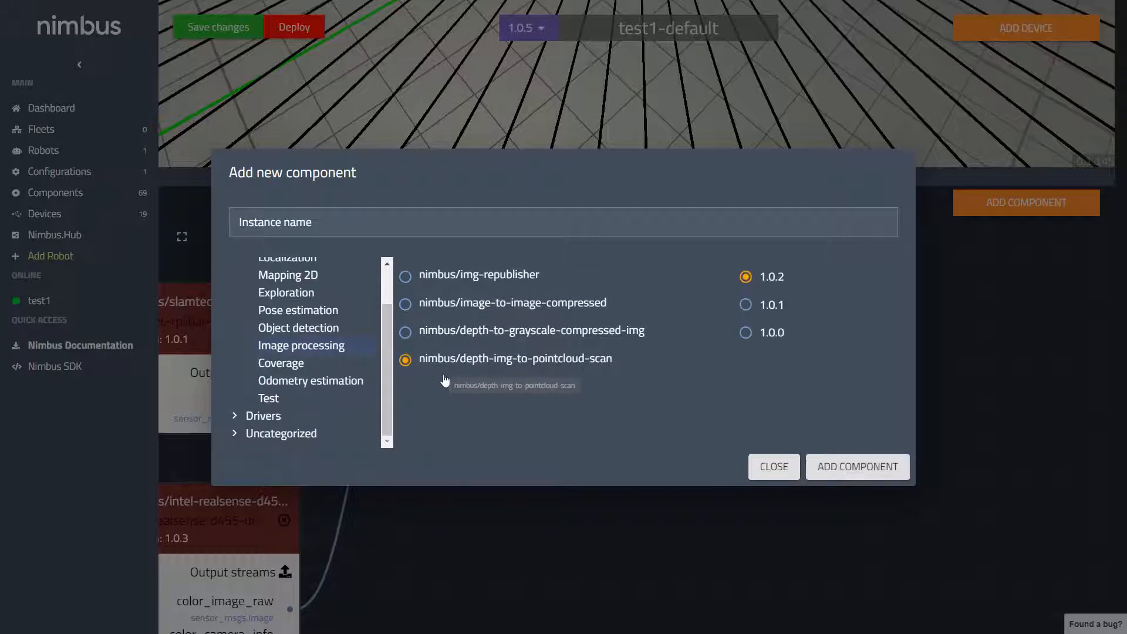
{"action": "left_click", "coordinate": [464, 311]}
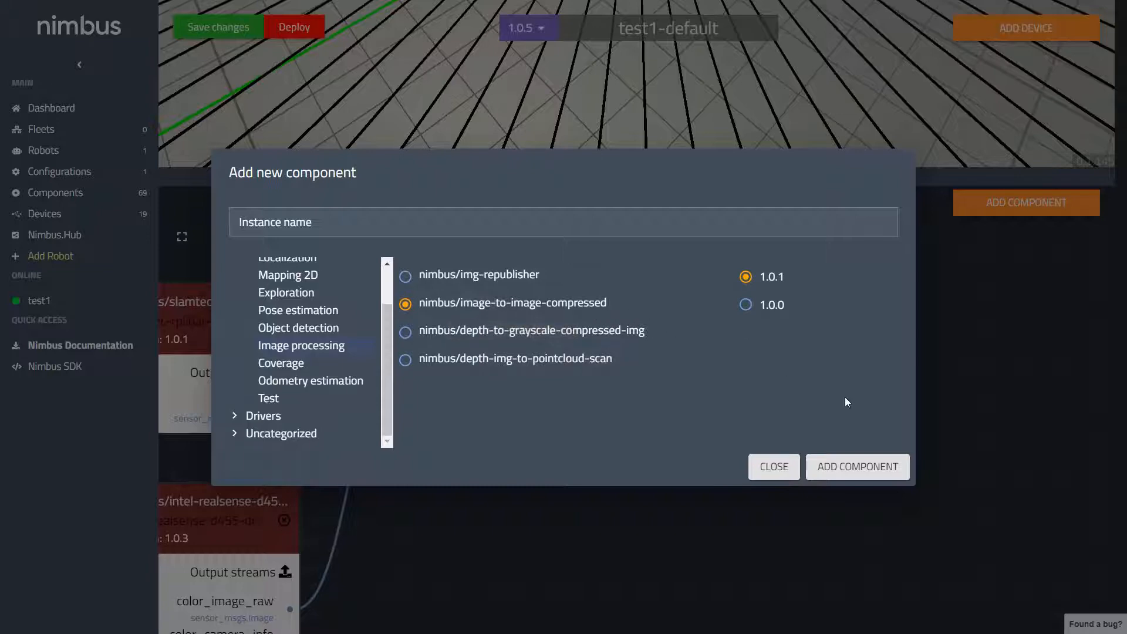
{"action": "left_click", "coordinate": [857, 473]}
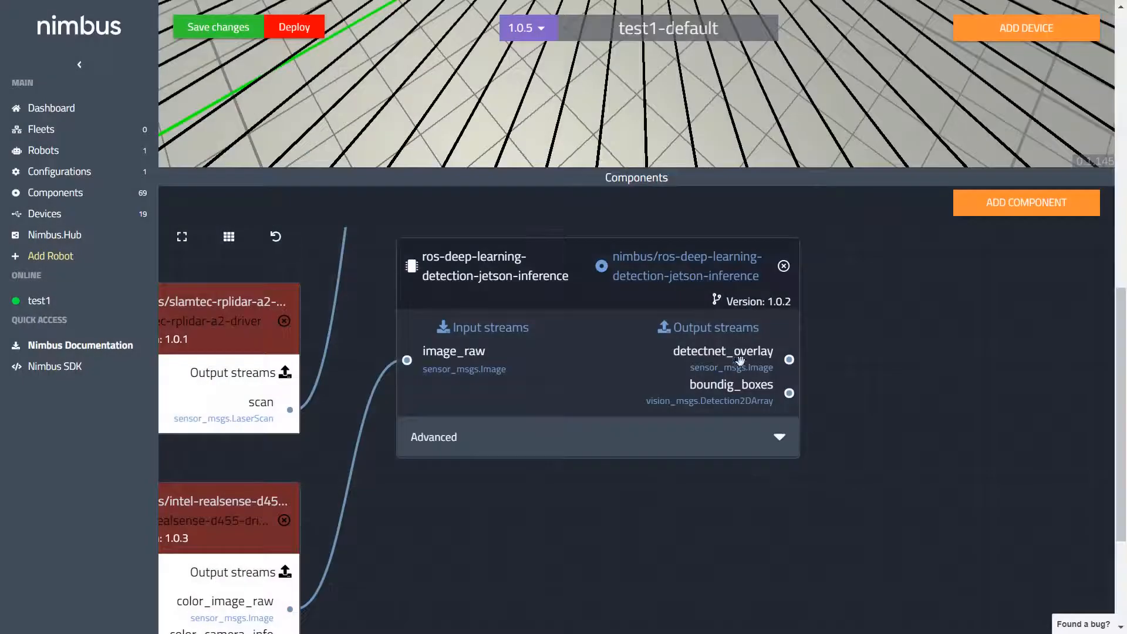
Step: Place the image-to-image-compressed component to the right of the jetson-inference detection component
{"action": "scroll", "coordinate": [815, 283], "scroll_direction": "down", "scroll_amount": 5}
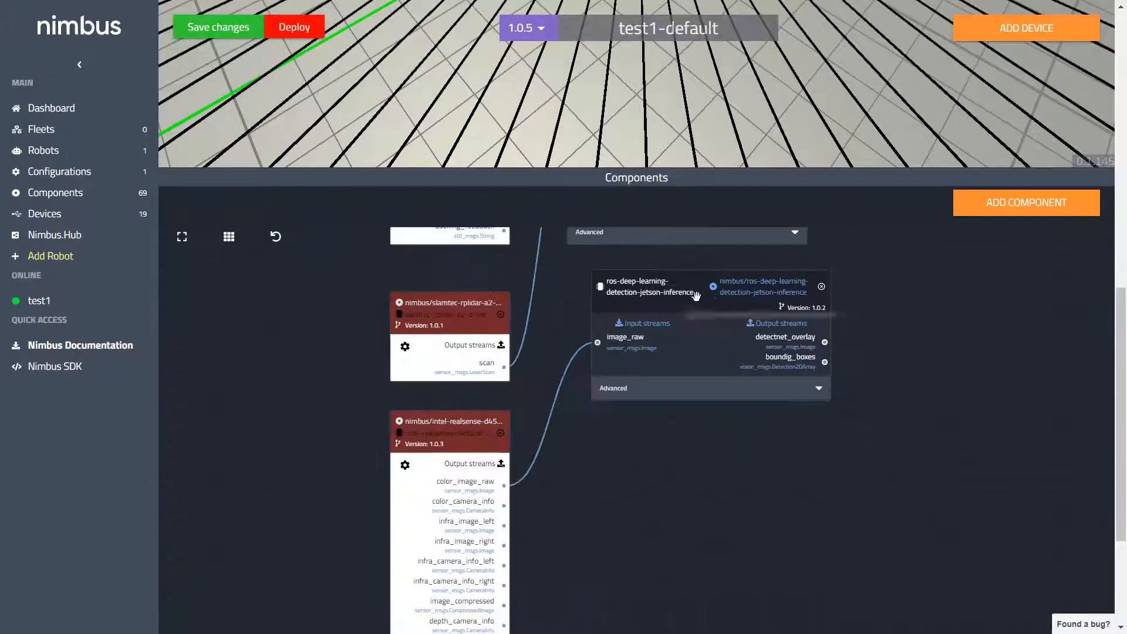
{"action": "left_click_drag", "start_coordinate": [585, 285], "coordinate": [524, 378]}
{"action": "left_click_drag", "start_coordinate": [568, 254], "coordinate": [854, 450]}
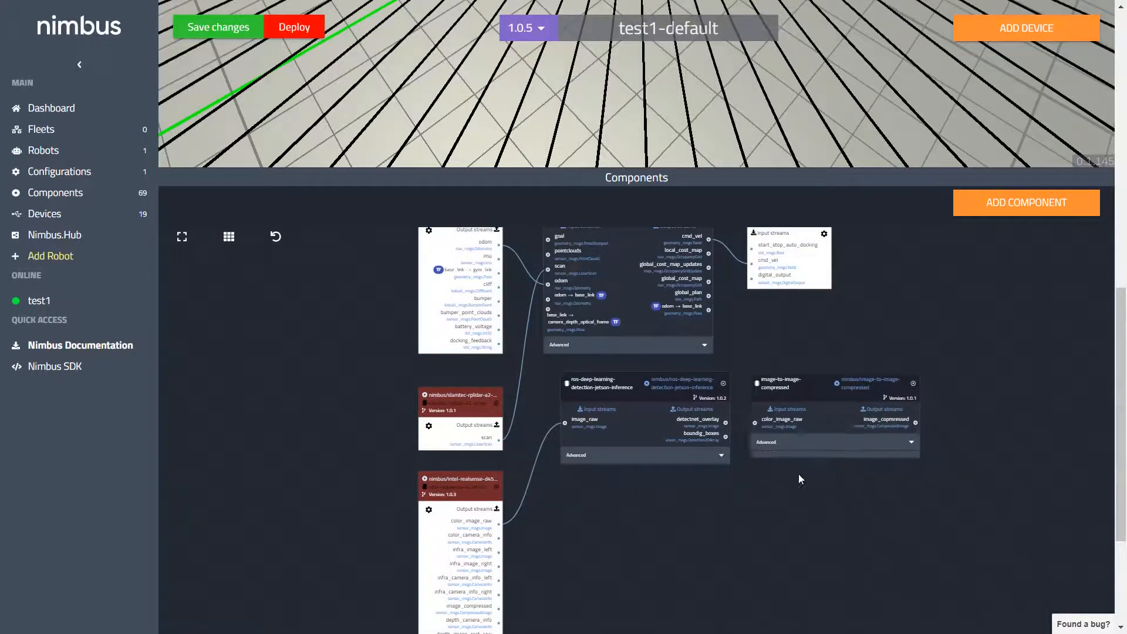
Step: Connect the detection component's detectnet_overlay output to the color_image_raw input of image-to-image-compressed
{"action": "scroll", "coordinate": [717, 509], "scroll_direction": "up", "scroll_amount": 5}
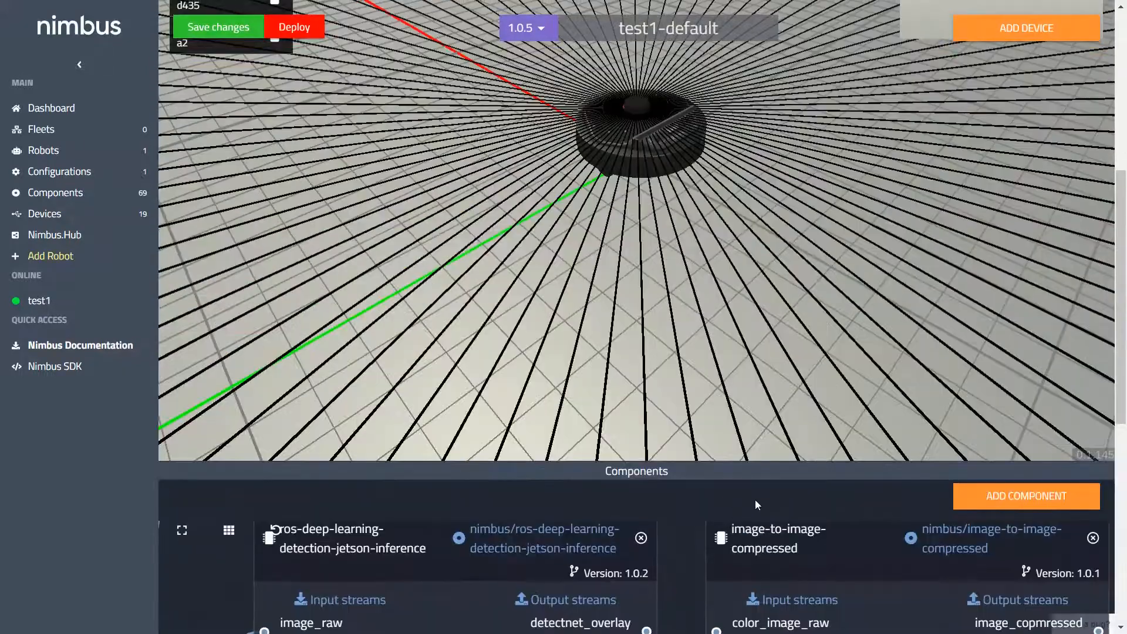
{"action": "scroll", "coordinate": [787, 419], "scroll_direction": "down", "scroll_amount": 8}
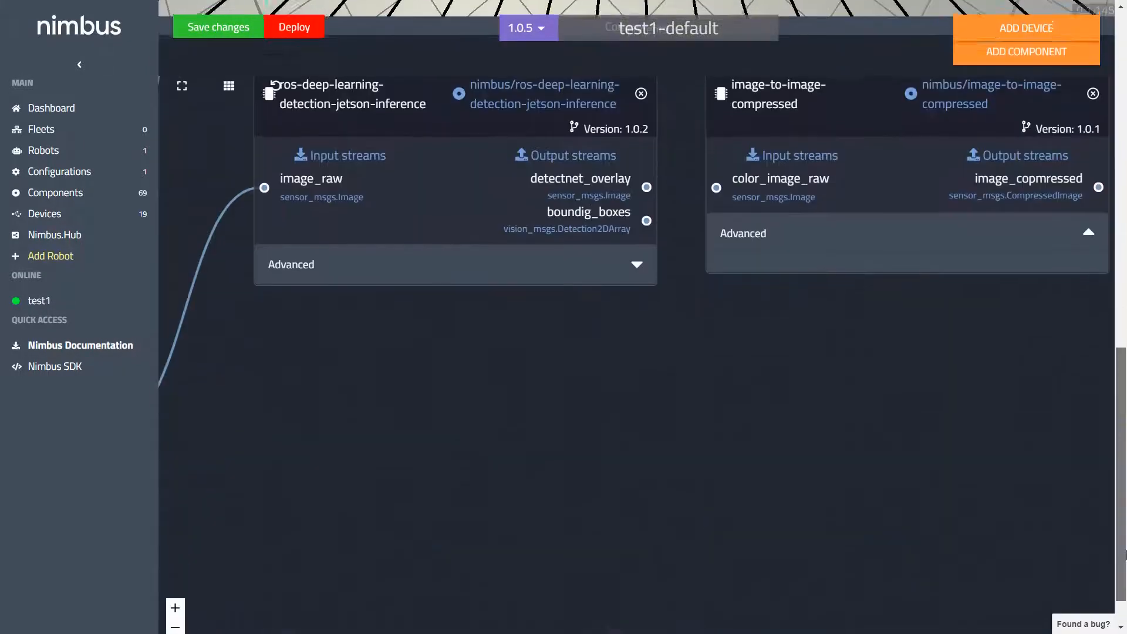
{"action": "scroll", "coordinate": [787, 419], "scroll_direction": "up", "scroll_amount": 2}
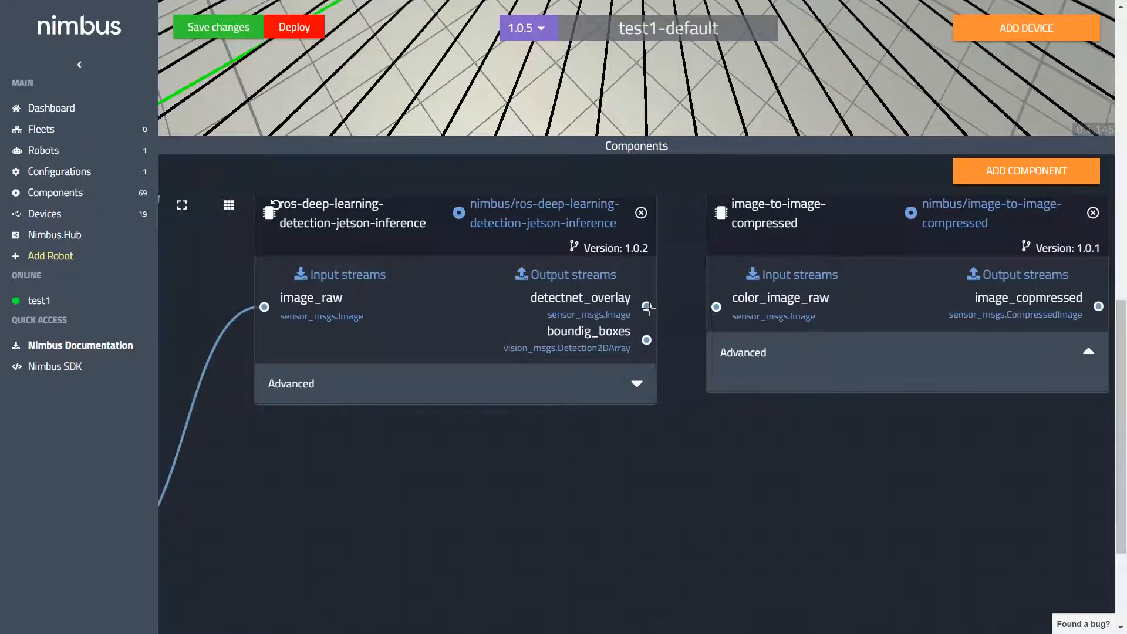
{"action": "left_click_drag", "start_coordinate": [646, 306], "coordinate": [715, 307]}
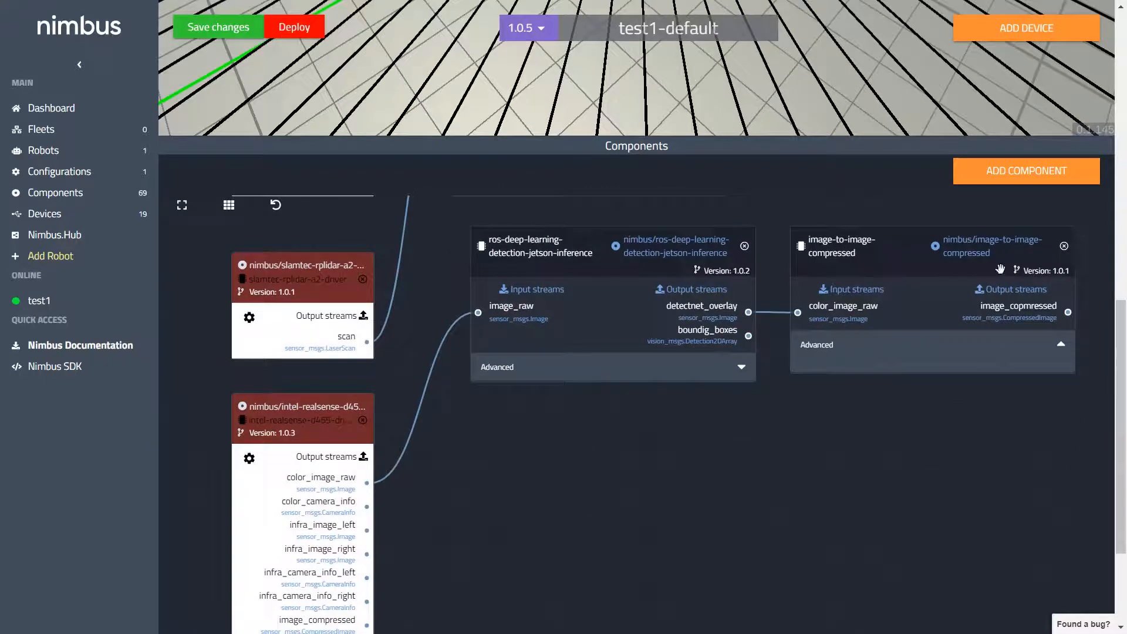
Step: Add the nimbus/openslam-gmapping component, version 1.0.1, from the Mapping 2D algorithms
{"action": "left_click", "coordinate": [1018, 176]}
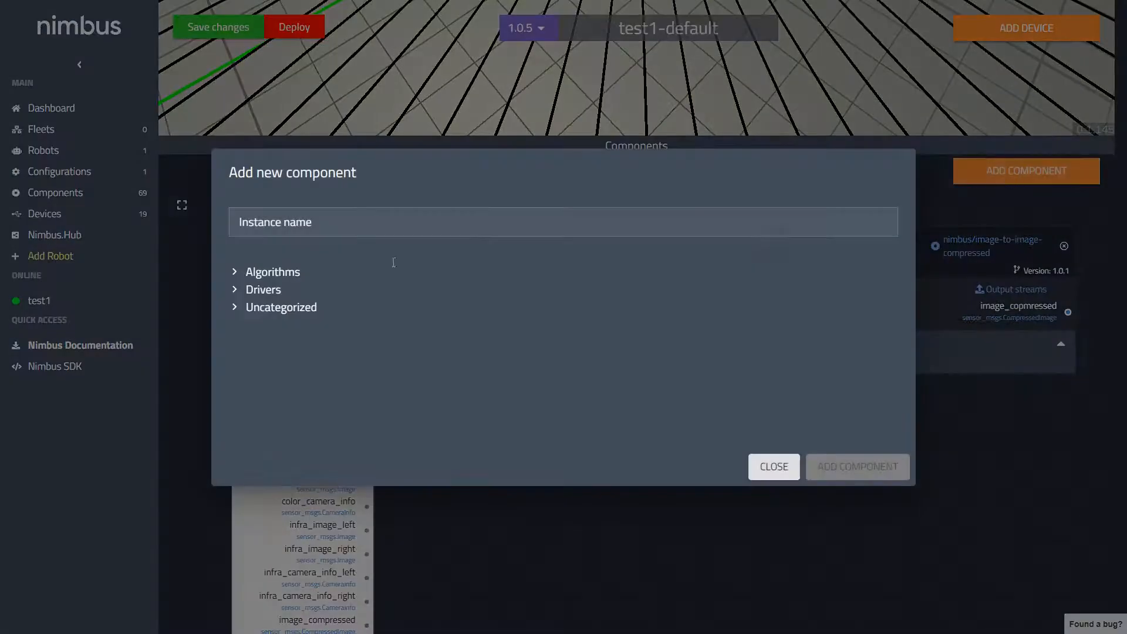
{"action": "left_click", "coordinate": [297, 273]}
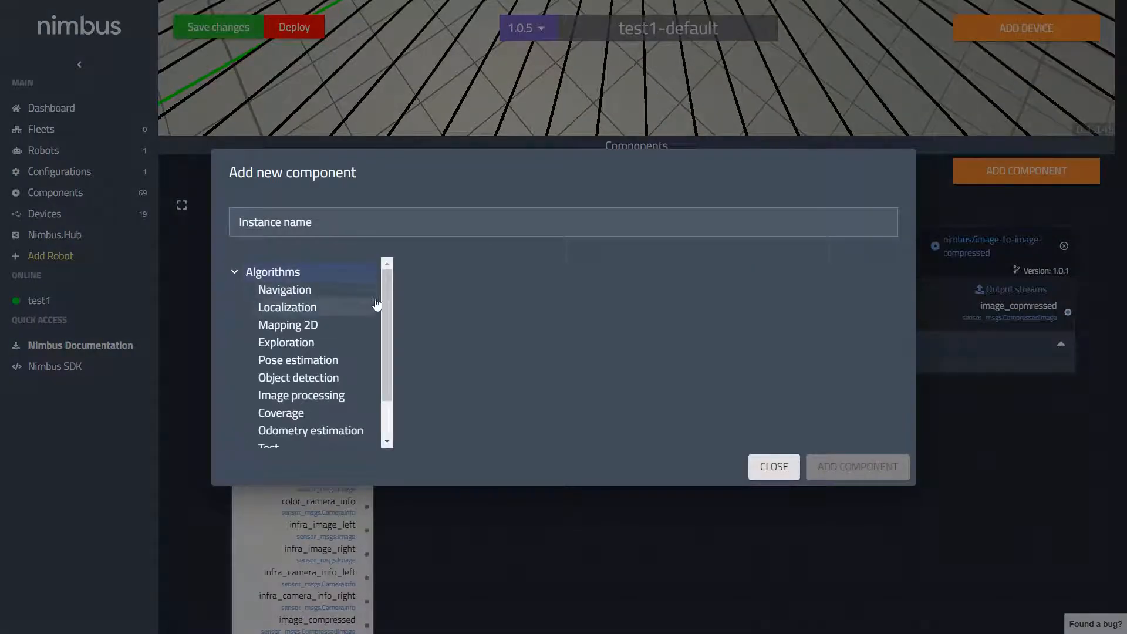
{"action": "scroll", "coordinate": [387, 307], "scroll_direction": "down", "scroll_amount": 1}
{"action": "left_click", "coordinate": [338, 309]}
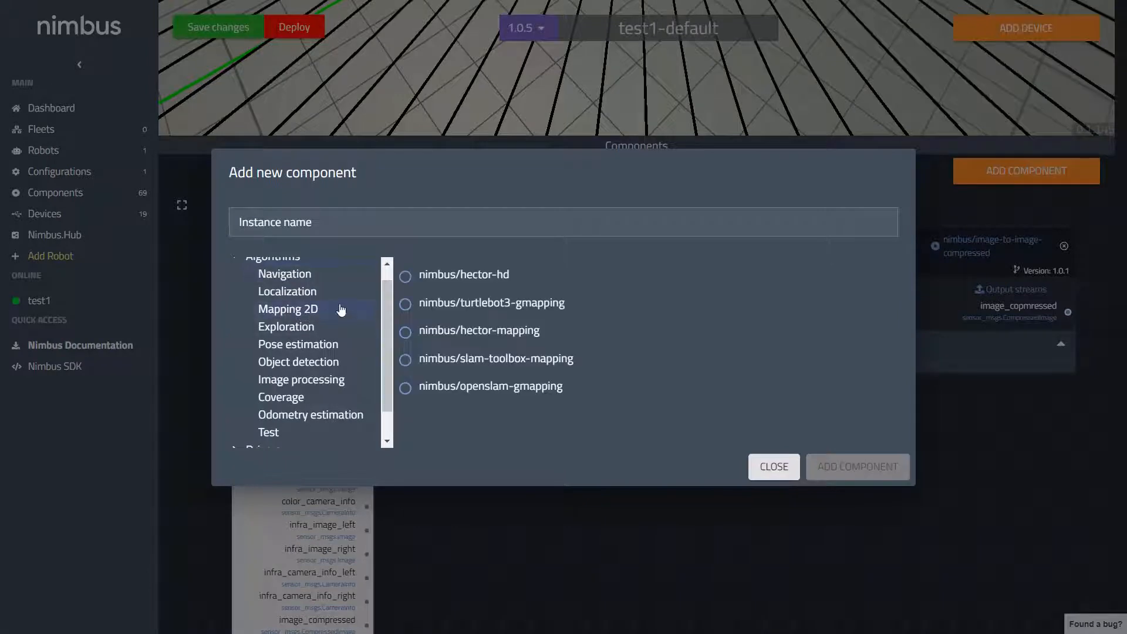
{"action": "left_click", "coordinate": [455, 390]}
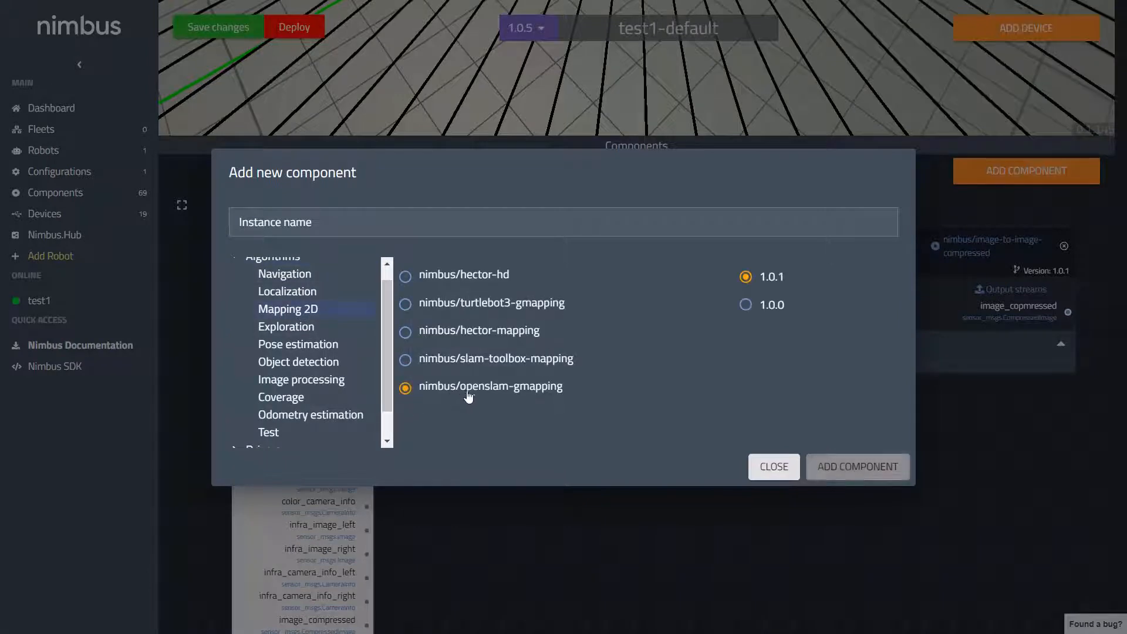
{"action": "left_click", "coordinate": [875, 472]}
Step: Place the openslam-gmapping component directly below the jetson-inference detection component
{"action": "scroll", "coordinate": [536, 427], "scroll_direction": "up", "scroll_amount": 2}
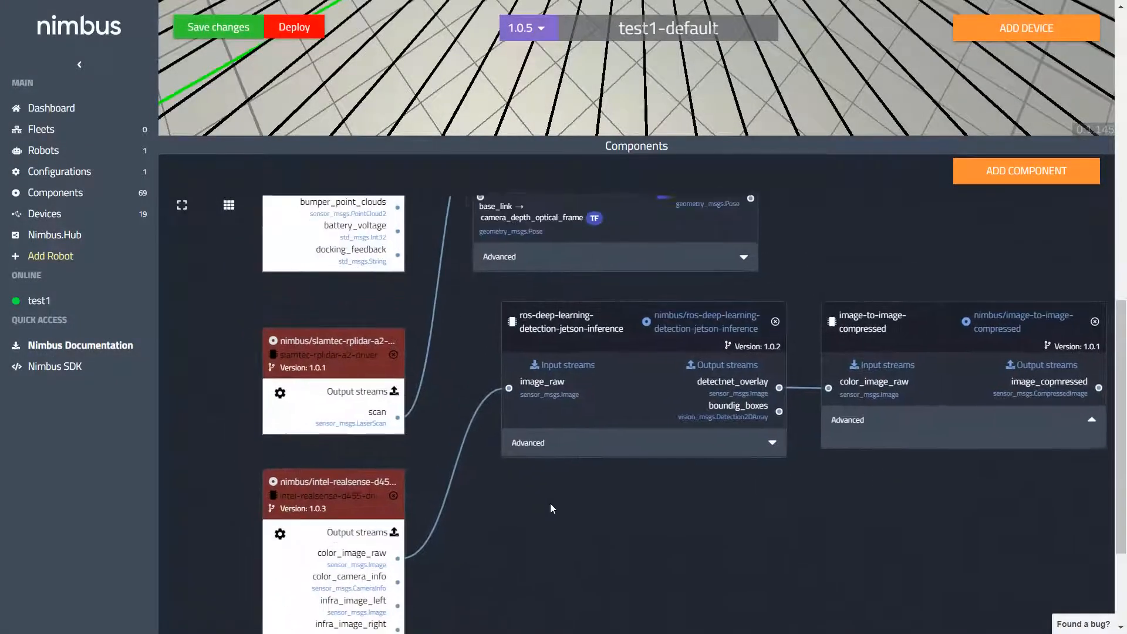
{"action": "scroll", "coordinate": [468, 368], "scroll_direction": "up", "scroll_amount": 4}
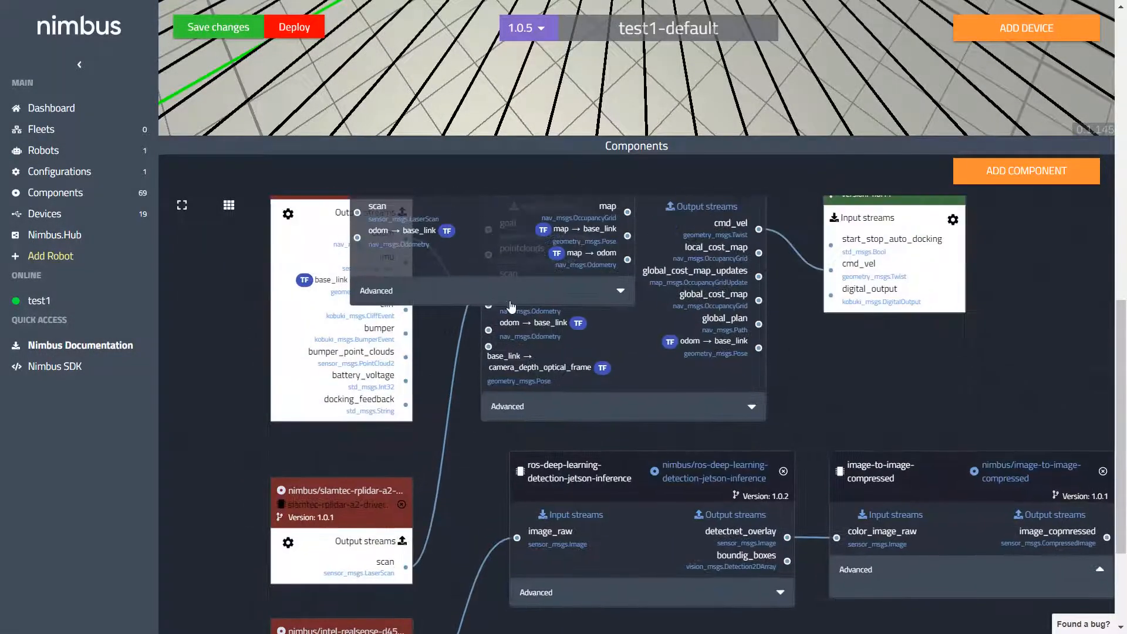
{"action": "left_click_drag", "start_coordinate": [737, 515], "coordinate": [744, 510]}
{"action": "left_click_drag", "start_coordinate": [945, 375], "coordinate": [850, 184]}
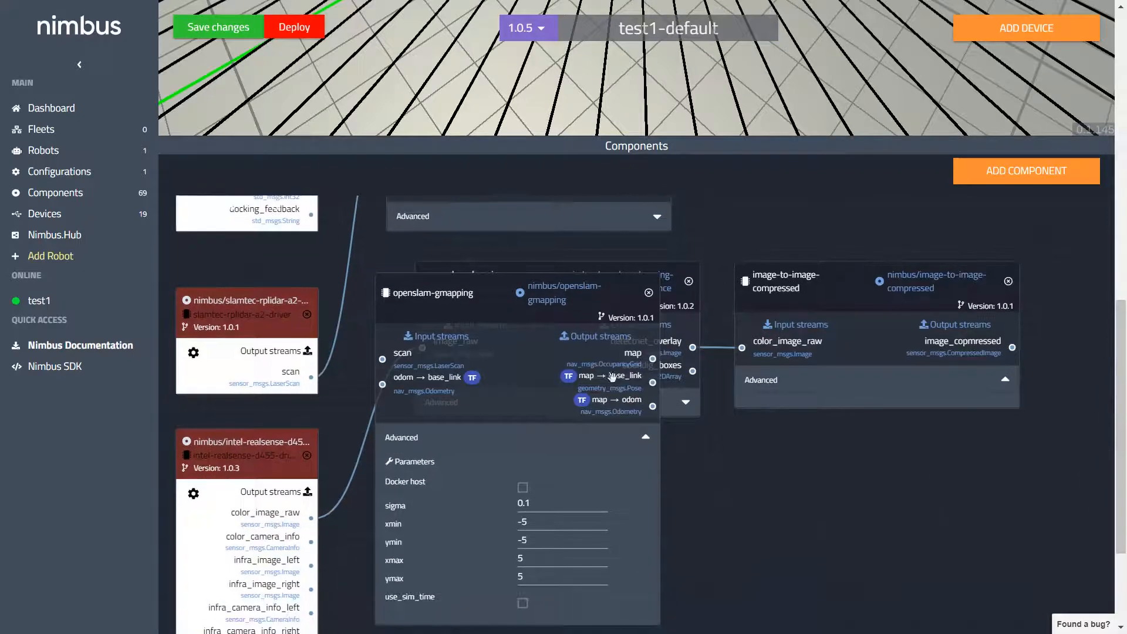
{"action": "left_click_drag", "start_coordinate": [571, 291], "coordinate": [611, 473]}
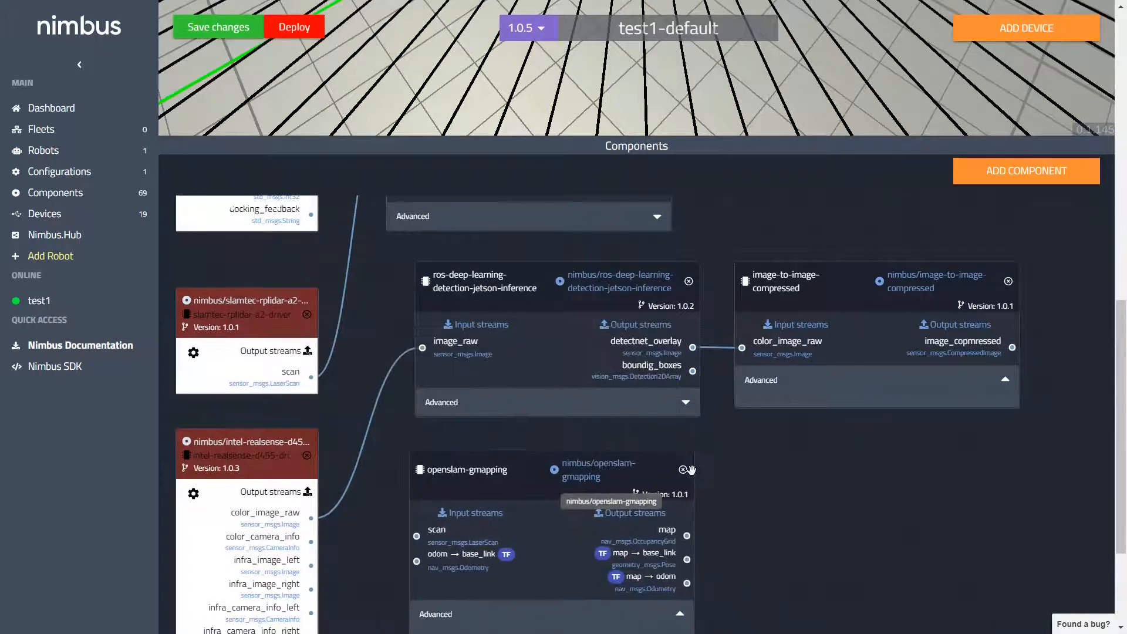
Step: Connect the slamtec-rplidar-a2 driver's scan output to the scan input of openslam-gmapping
{"action": "scroll", "coordinate": [765, 412], "scroll_direction": "down", "scroll_amount": 1}
{"action": "scroll", "coordinate": [766, 407], "scroll_direction": "down", "scroll_amount": 3}
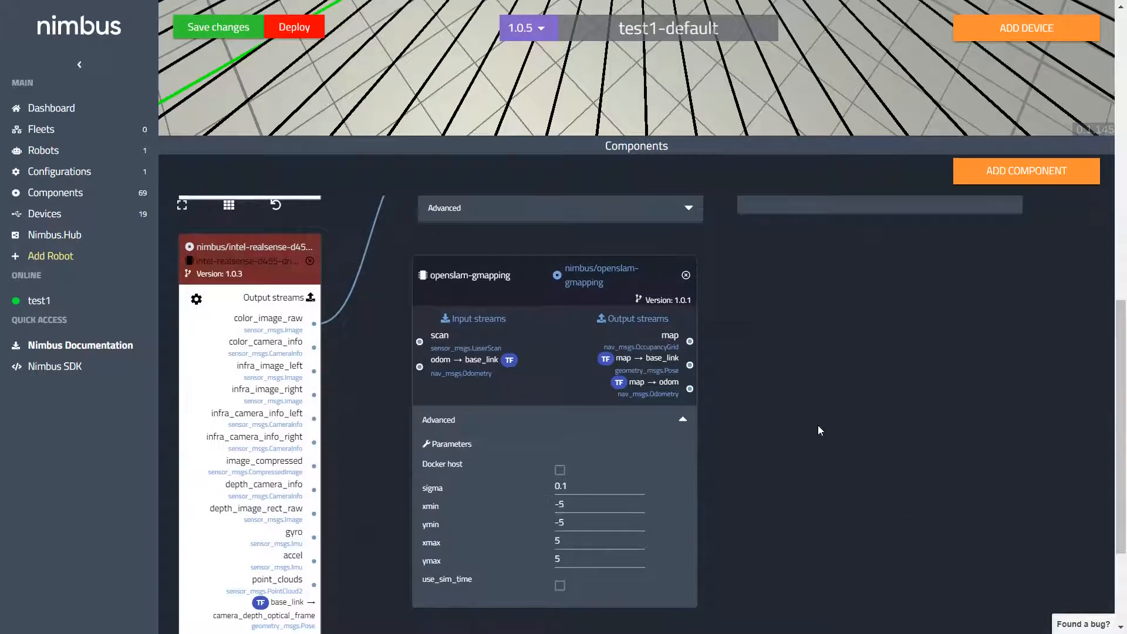
{"action": "left_click_drag", "start_coordinate": [836, 436], "coordinate": [875, 453]}
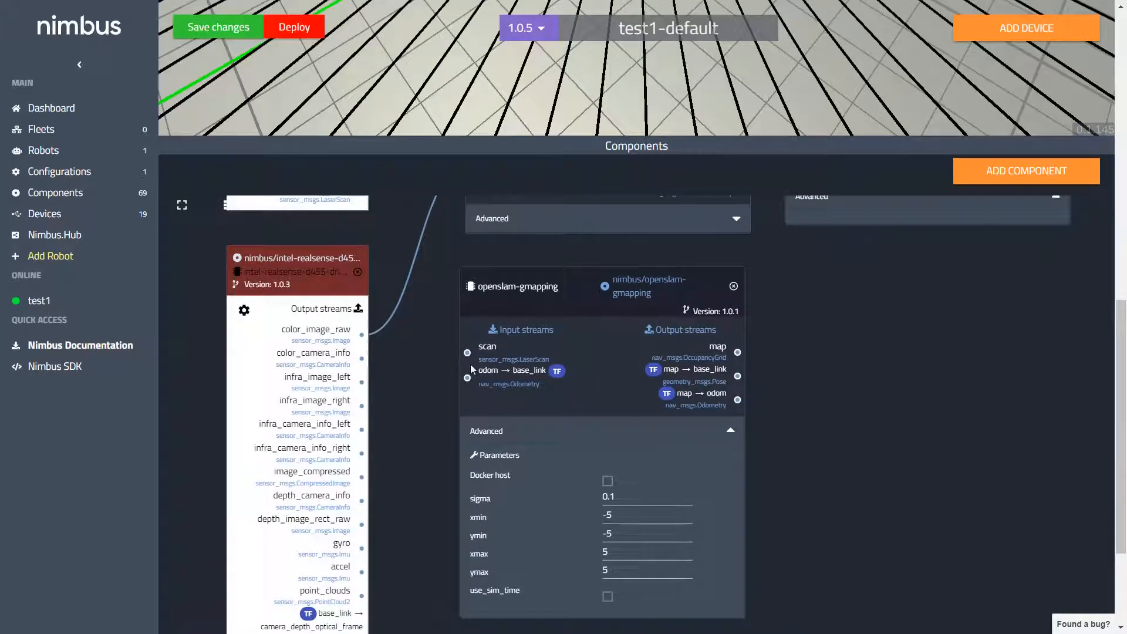
{"action": "left_click_drag", "start_coordinate": [412, 402], "coordinate": [415, 520]}
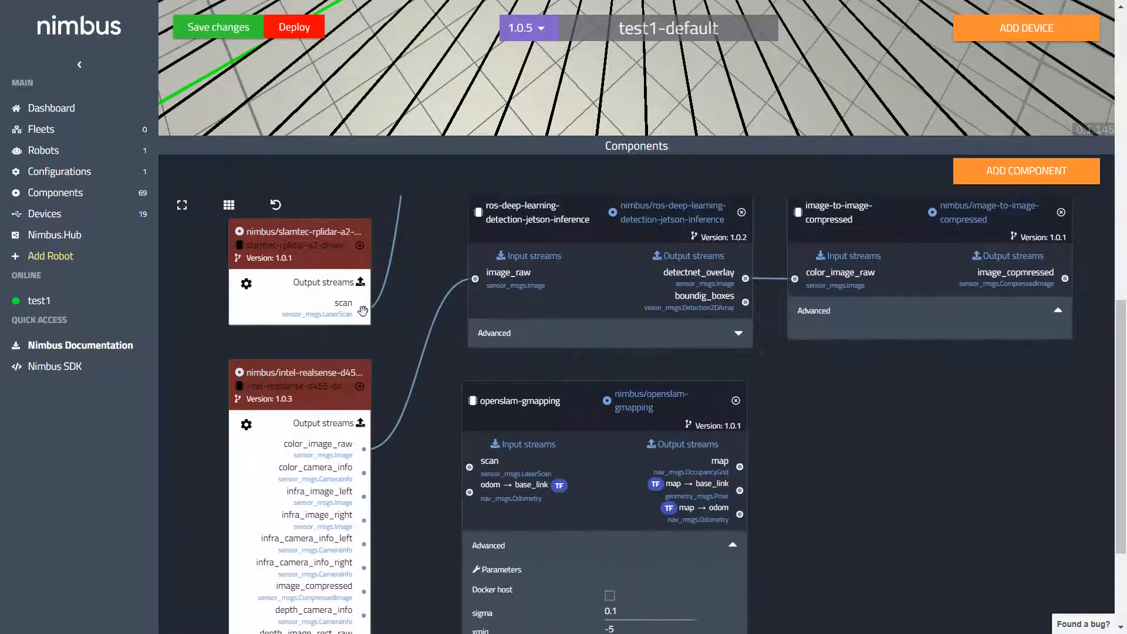
{"action": "left_click_drag", "start_coordinate": [363, 307], "coordinate": [469, 466]}
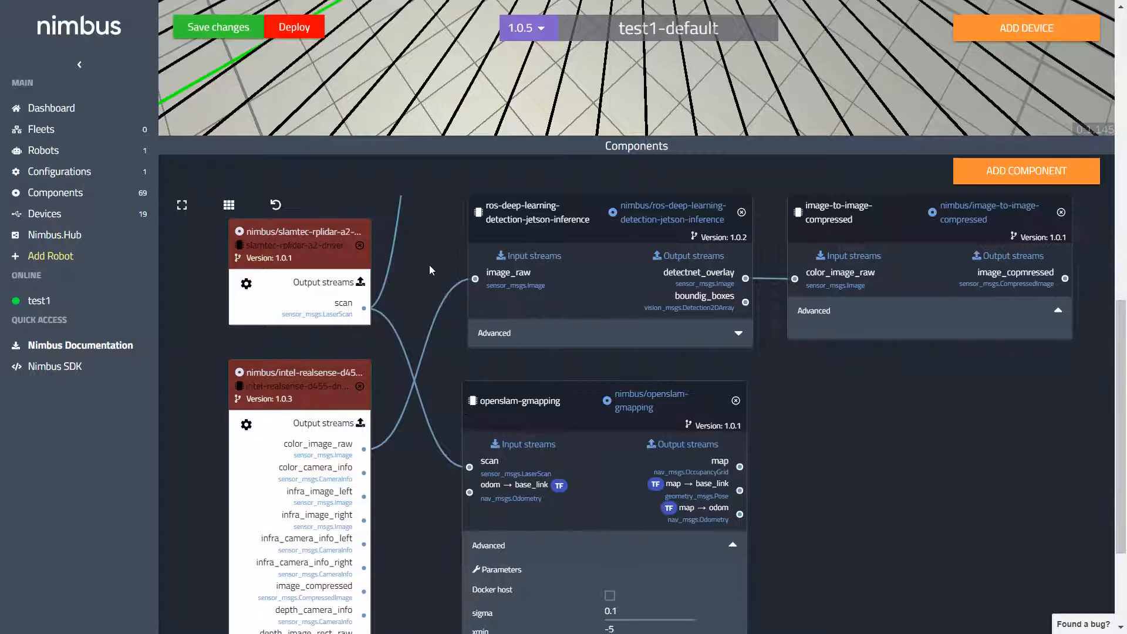
Step: Connect the Kobuki driver's odom output to the odom → base_link input of openslam-gmapping
{"action": "left_click_drag", "start_coordinate": [429, 269], "coordinate": [399, 418]}
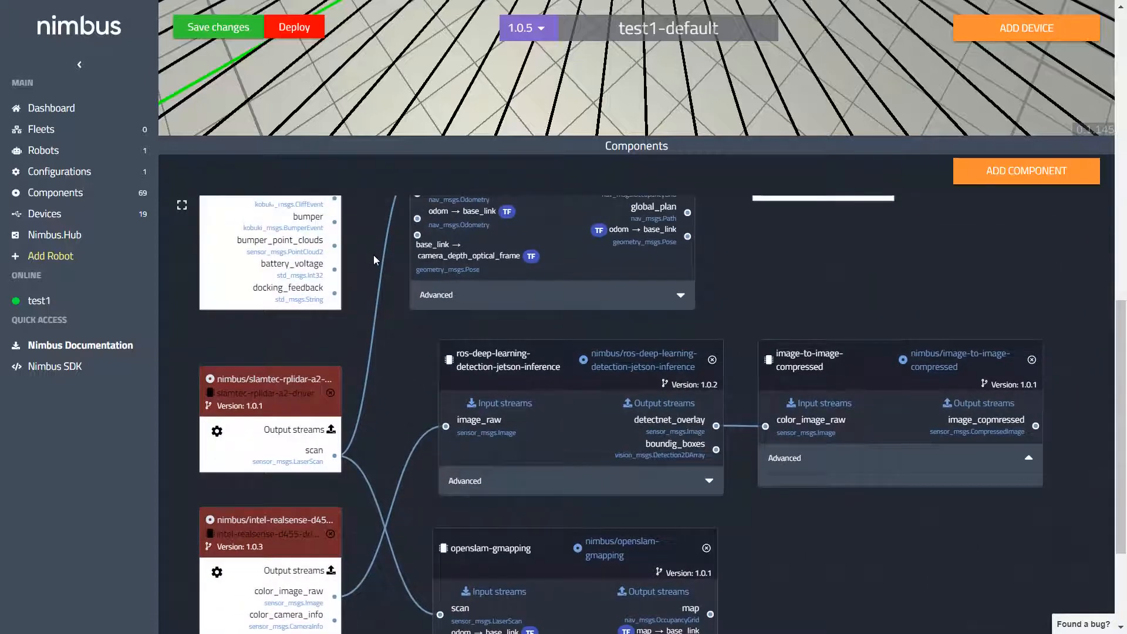
{"action": "left_click_drag", "start_coordinate": [373, 255], "coordinate": [375, 331]}
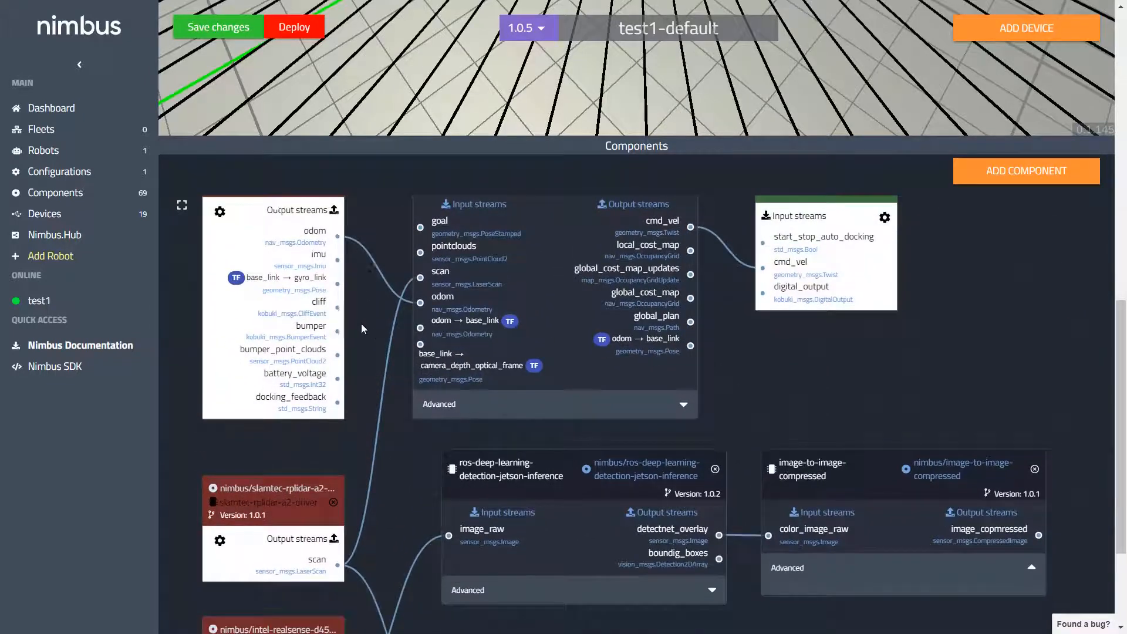
{"action": "scroll", "coordinate": [375, 329], "scroll_direction": "down", "scroll_amount": 2}
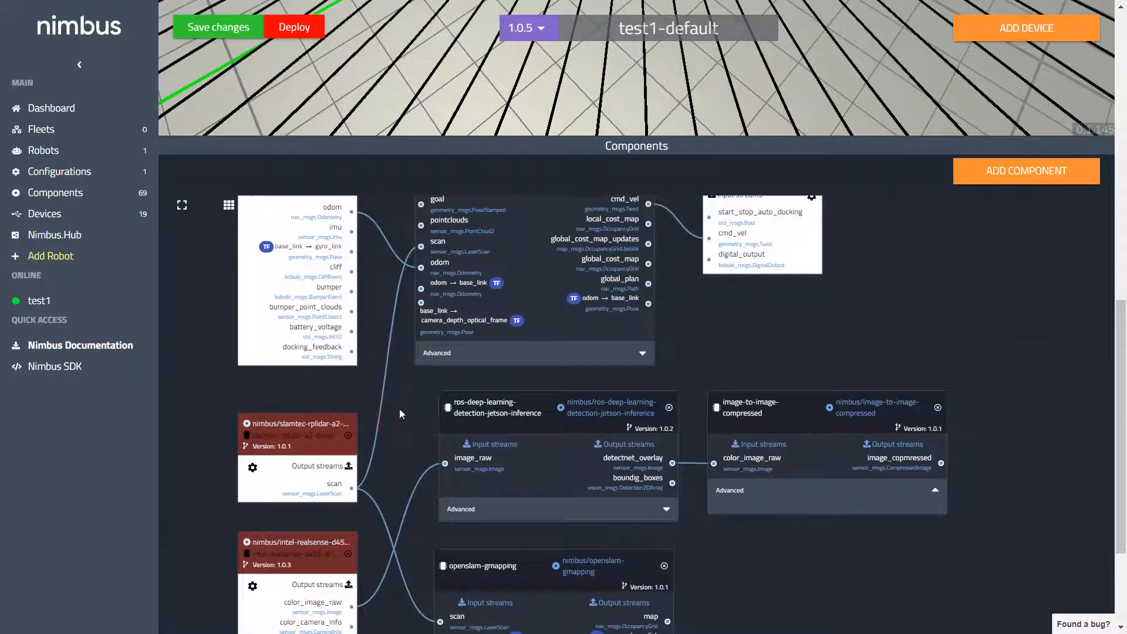
{"action": "scroll", "coordinate": [403, 405], "scroll_direction": "down", "scroll_amount": 3}
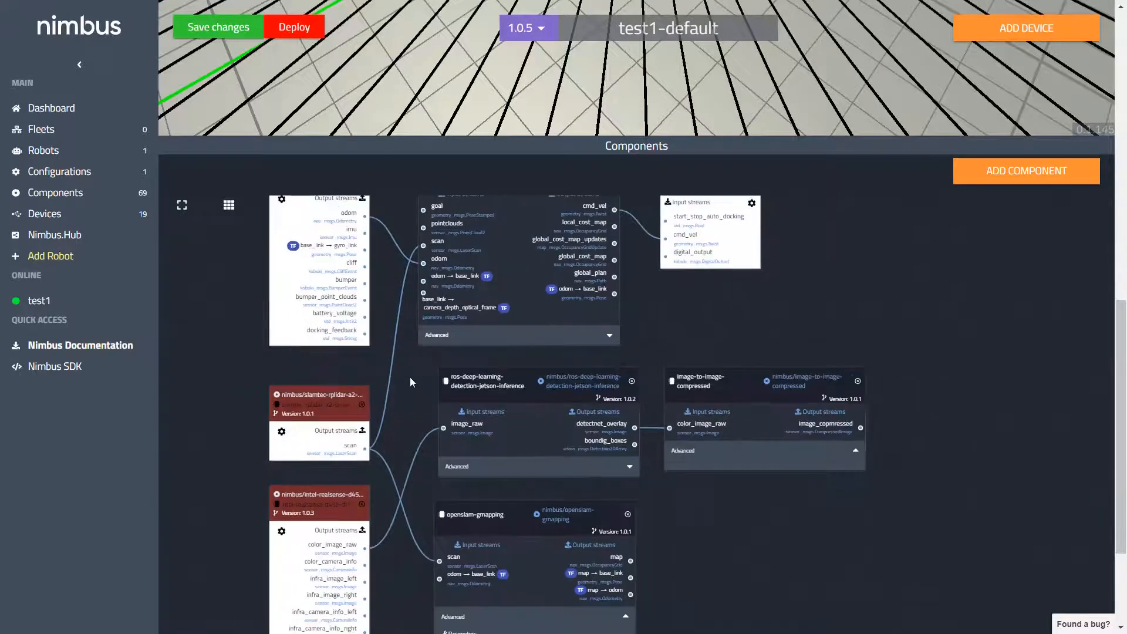
{"action": "left_click_drag", "start_coordinate": [367, 219], "coordinate": [439, 578]}
Step: Save the configuration changes as patch version 1.0.6 with a short comment
{"action": "left_click_drag", "start_coordinate": [728, 593], "coordinate": [736, 501]}
{"action": "left_click", "coordinate": [227, 30]}
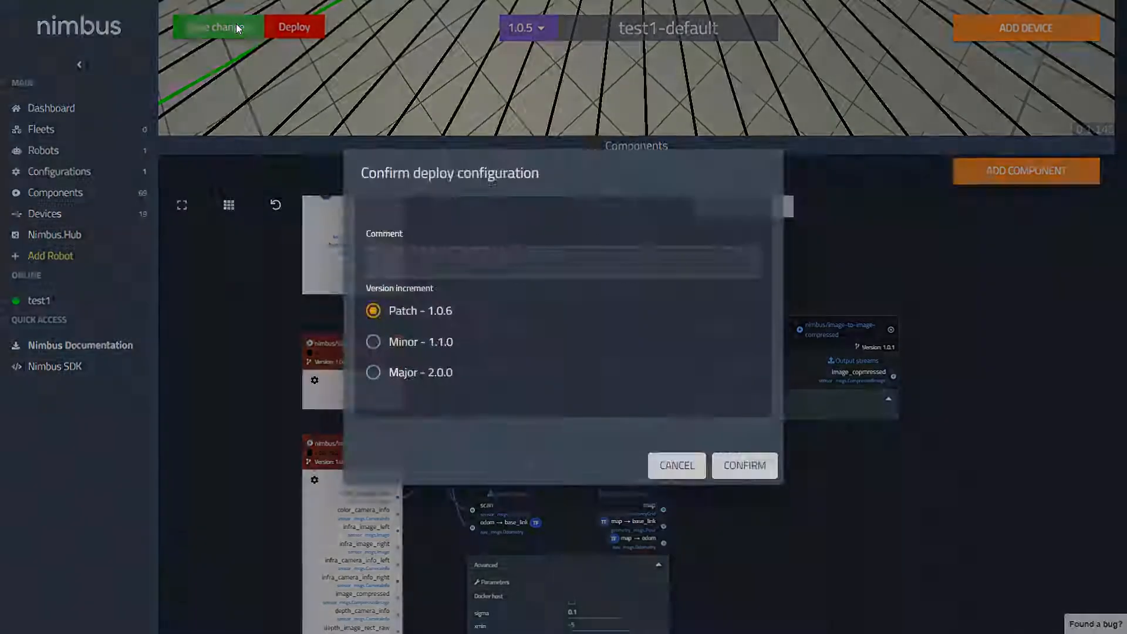
{"action": "left_click", "coordinate": [407, 260]}
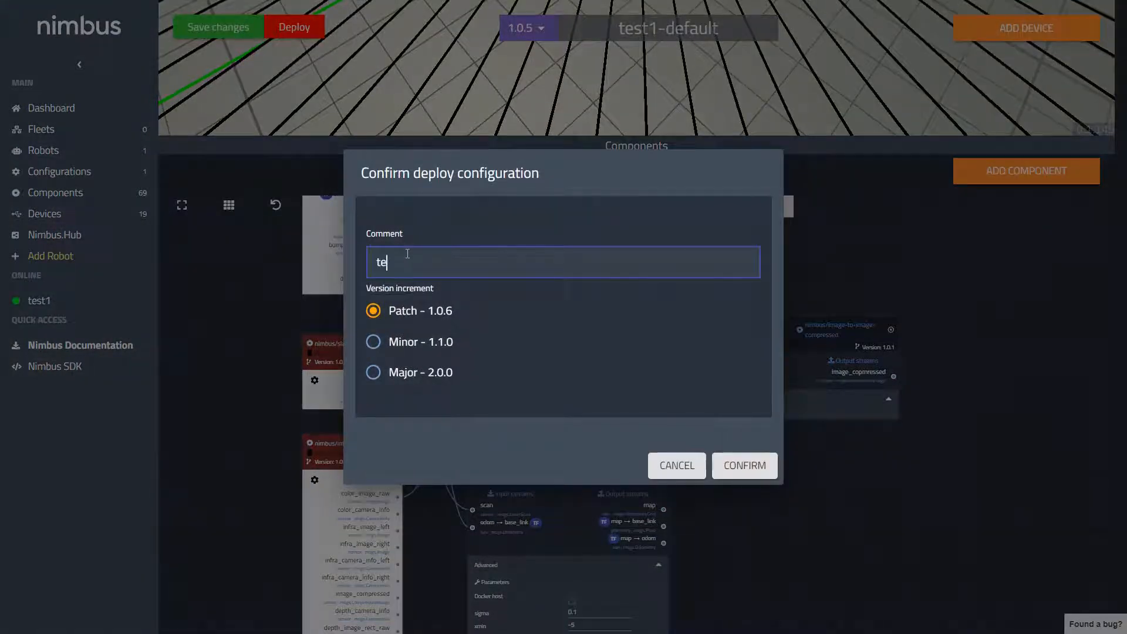
{"action": "left_click", "coordinate": [724, 467]}
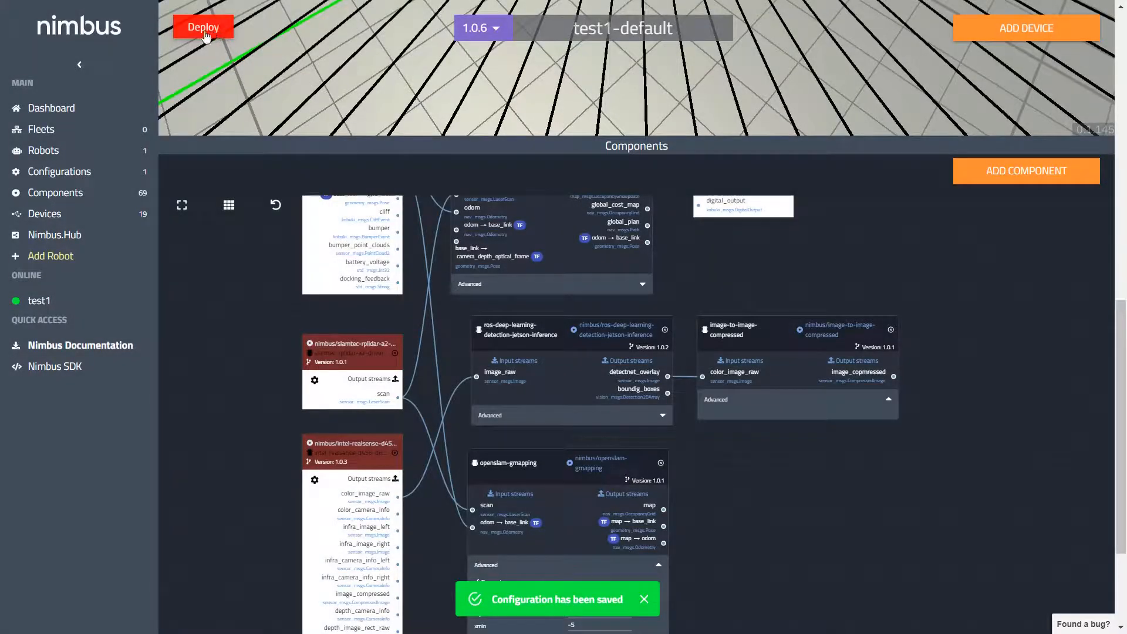
Step: Deploy the configuration to robot test1 as patch version 1.0.7 with the comment "test"
{"action": "left_click", "coordinate": [204, 32]}
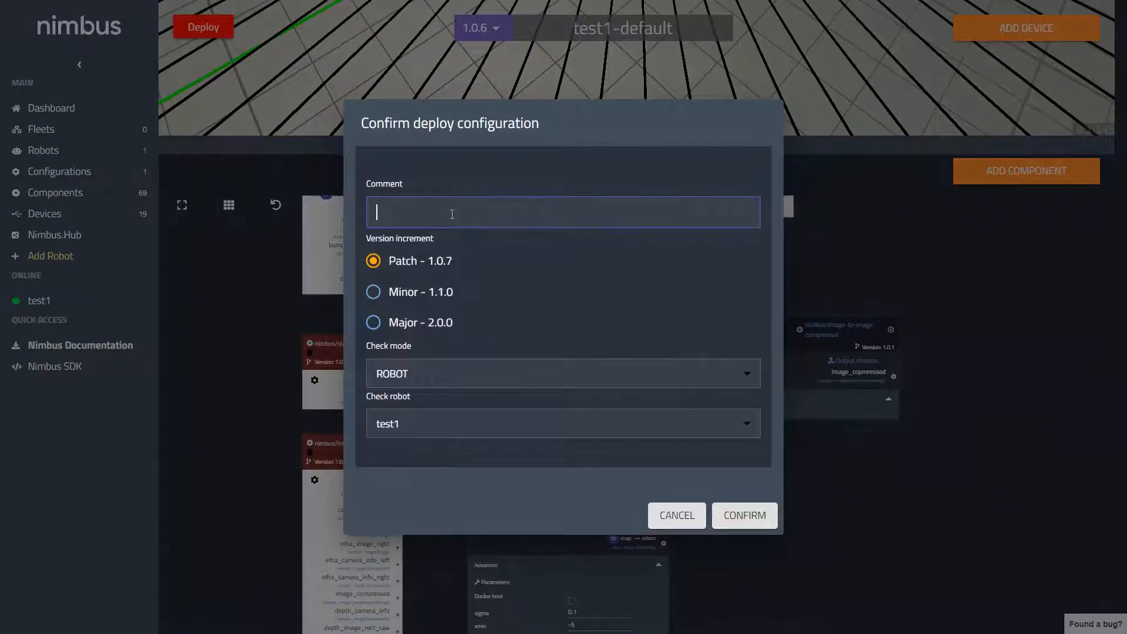
{"action": "type", "text": "test2"}
{"action": "left_click", "coordinate": [756, 515]}
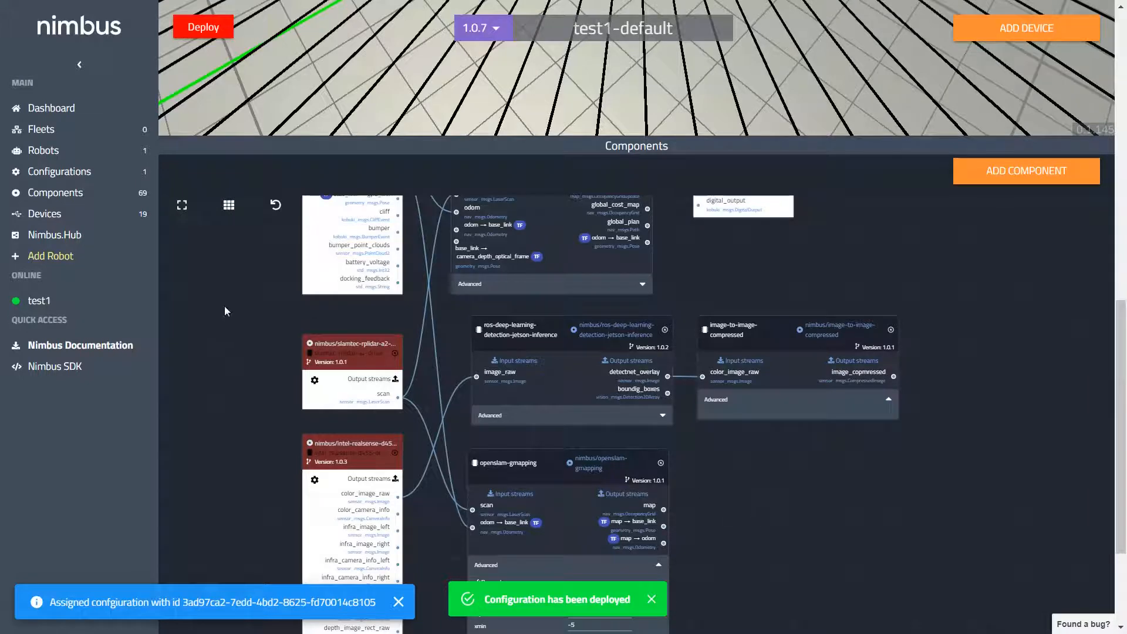
Step: Open the test1 robot's overview and check the status of its loaded components
{"action": "left_click", "coordinate": [61, 153]}
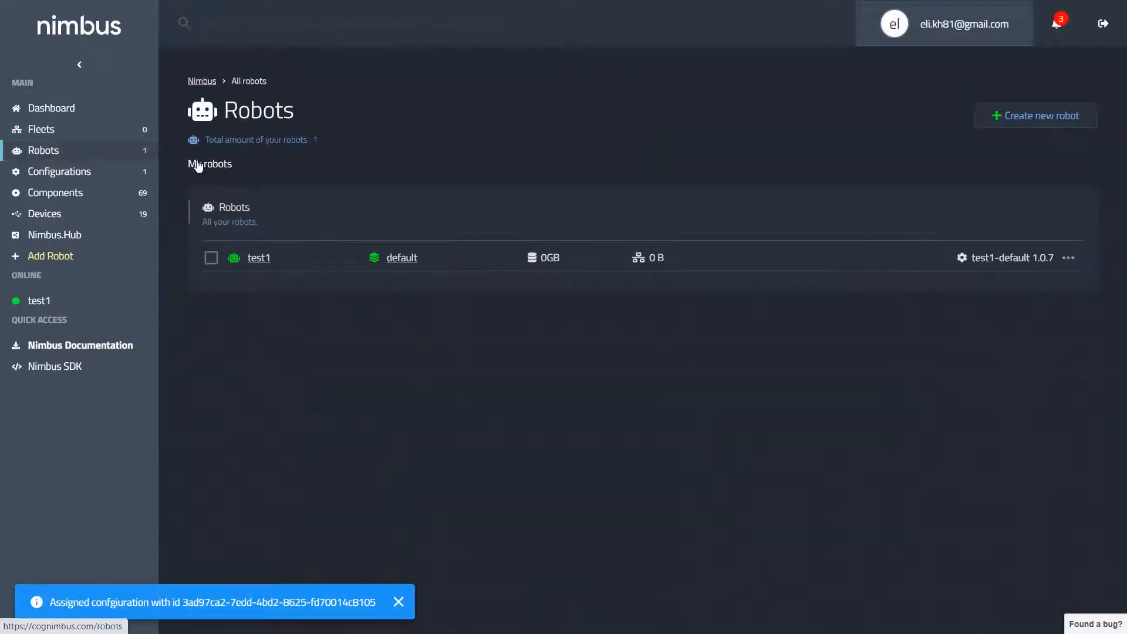
{"action": "left_click", "coordinate": [256, 258]}
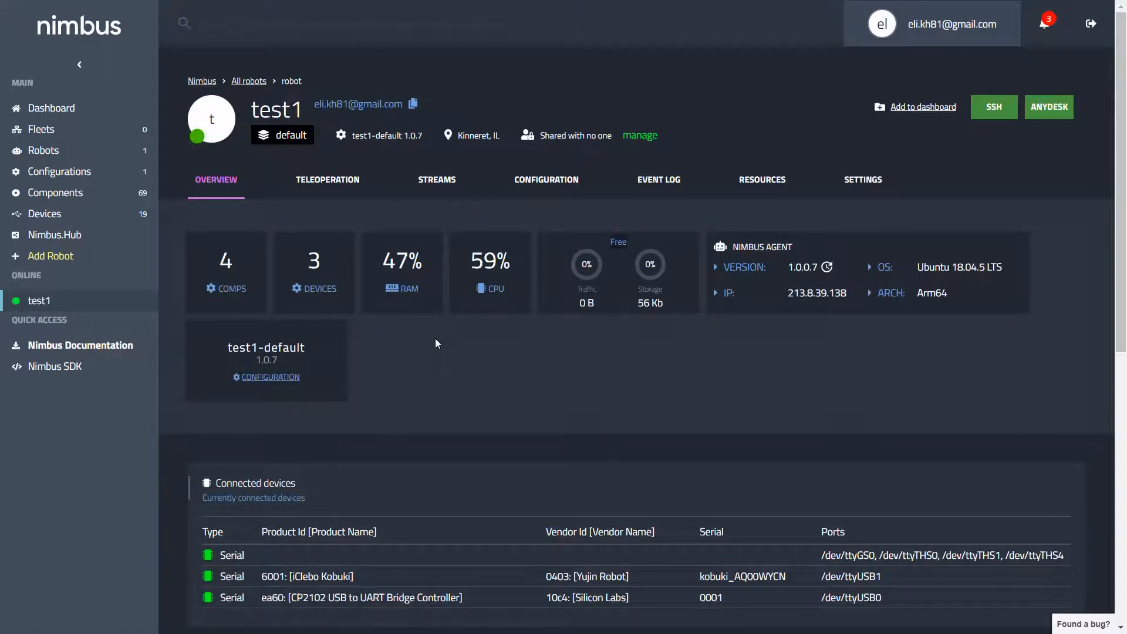
{"action": "scroll", "coordinate": [503, 387], "scroll_direction": "down", "scroll_amount": 5}
{"action": "scroll", "coordinate": [512, 390], "scroll_direction": "down", "scroll_amount": 2}
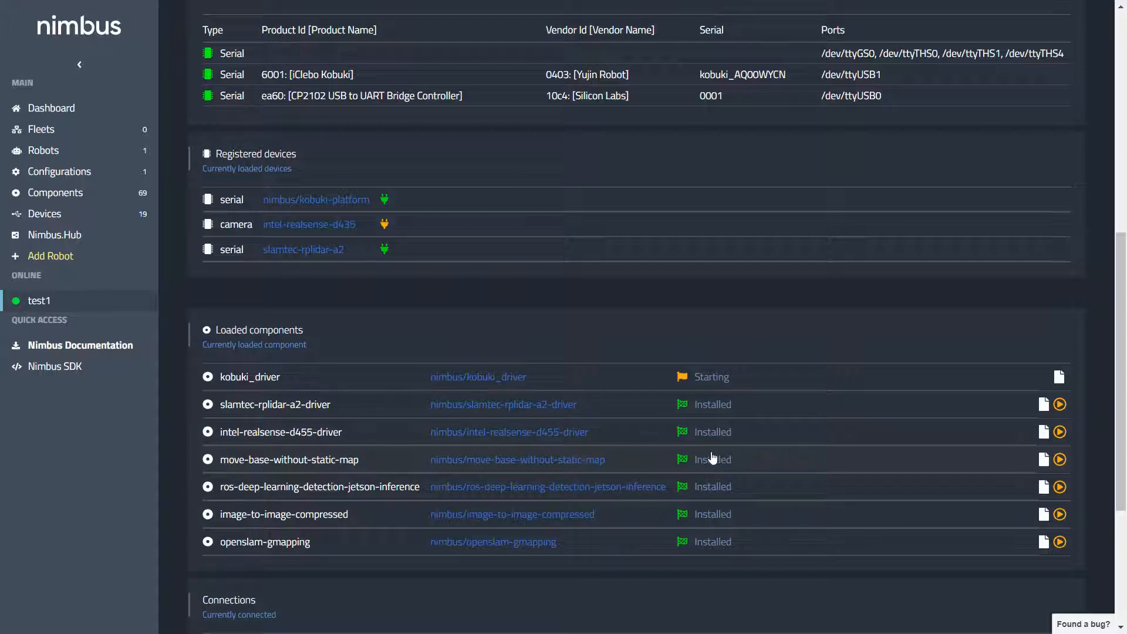
{"action": "scroll", "coordinate": [593, 557], "scroll_direction": "down", "scroll_amount": 1}
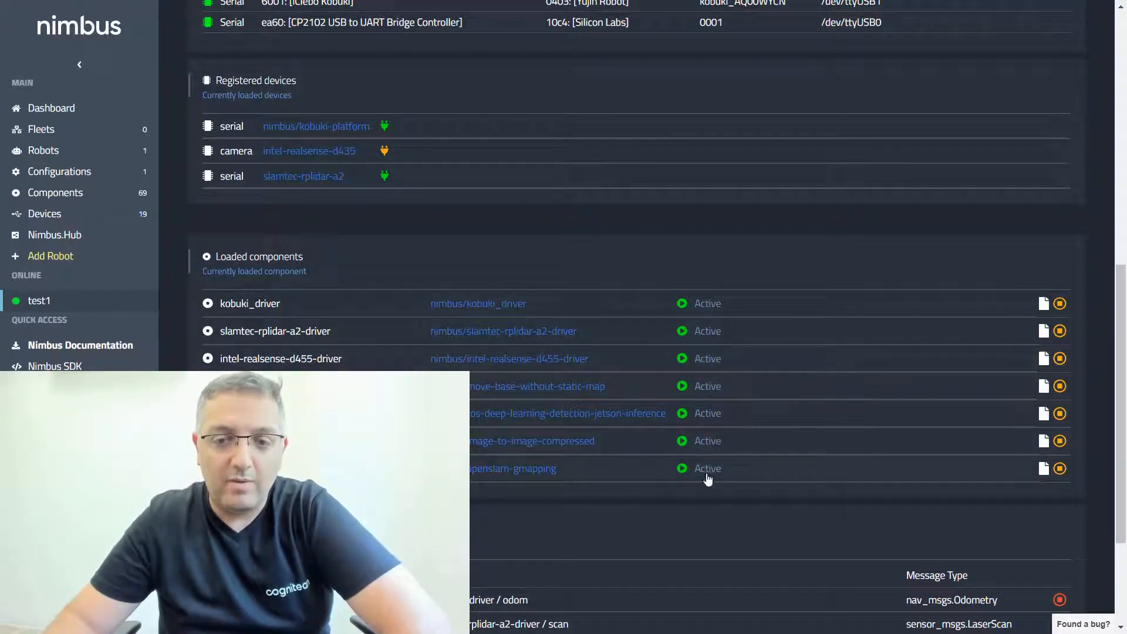
Step: Add a 3D stream viewer for slamtec-rplidar-a2-driver/scan to the test1 robot's streams
{"action": "scroll", "coordinate": [709, 482], "scroll_direction": "up", "scroll_amount": 10}
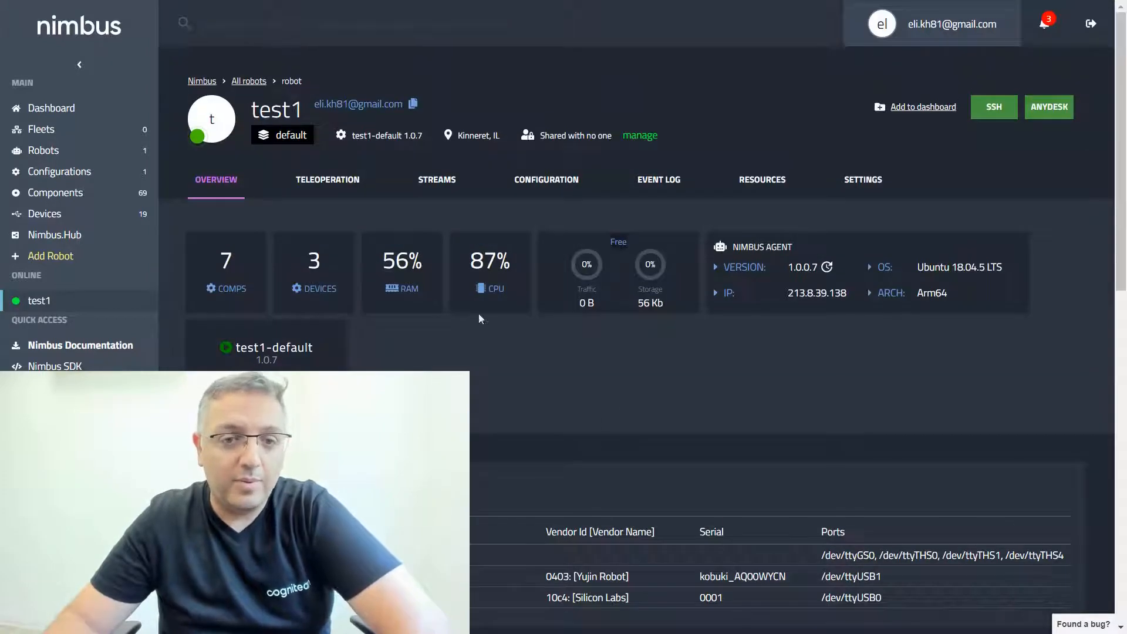
{"action": "left_click", "coordinate": [434, 183]}
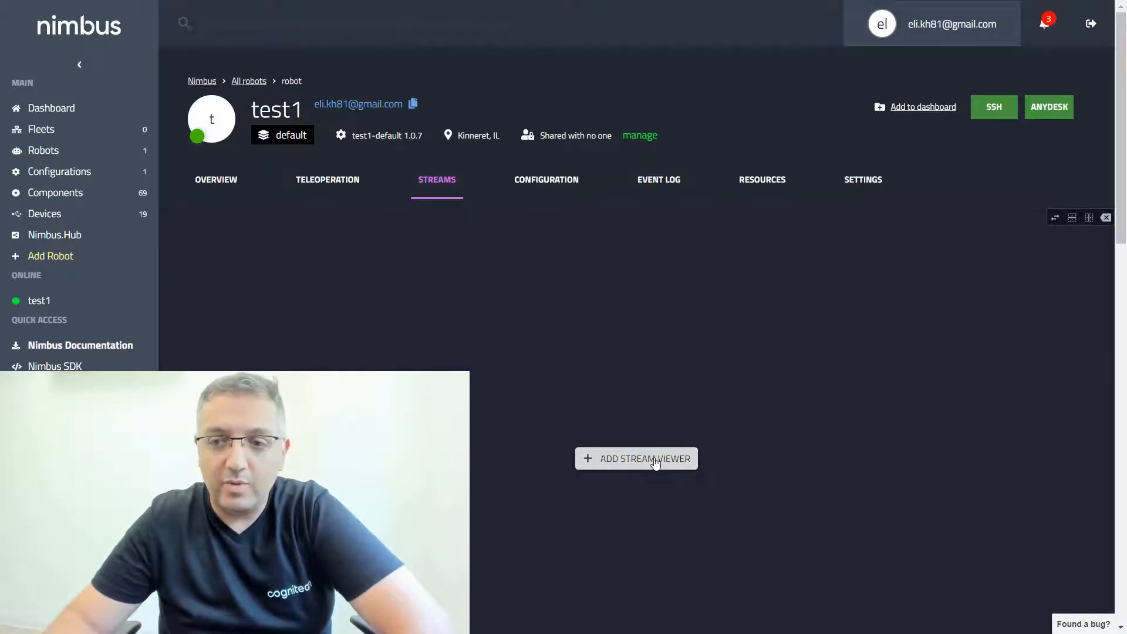
{"action": "left_click", "coordinate": [656, 464]}
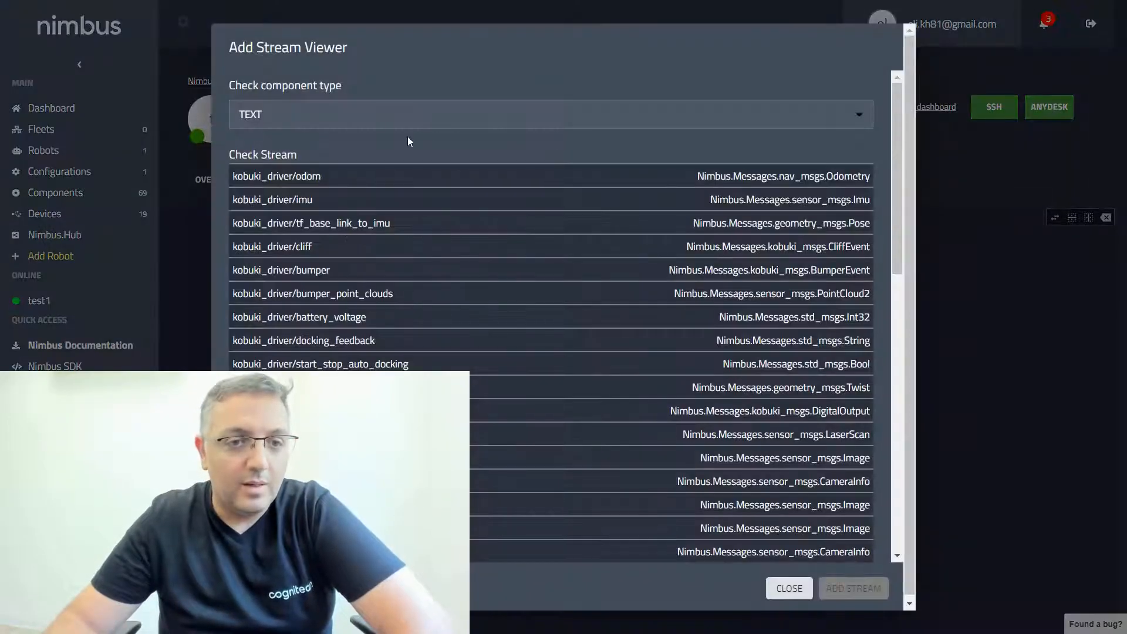
{"action": "left_click", "coordinate": [395, 116]}
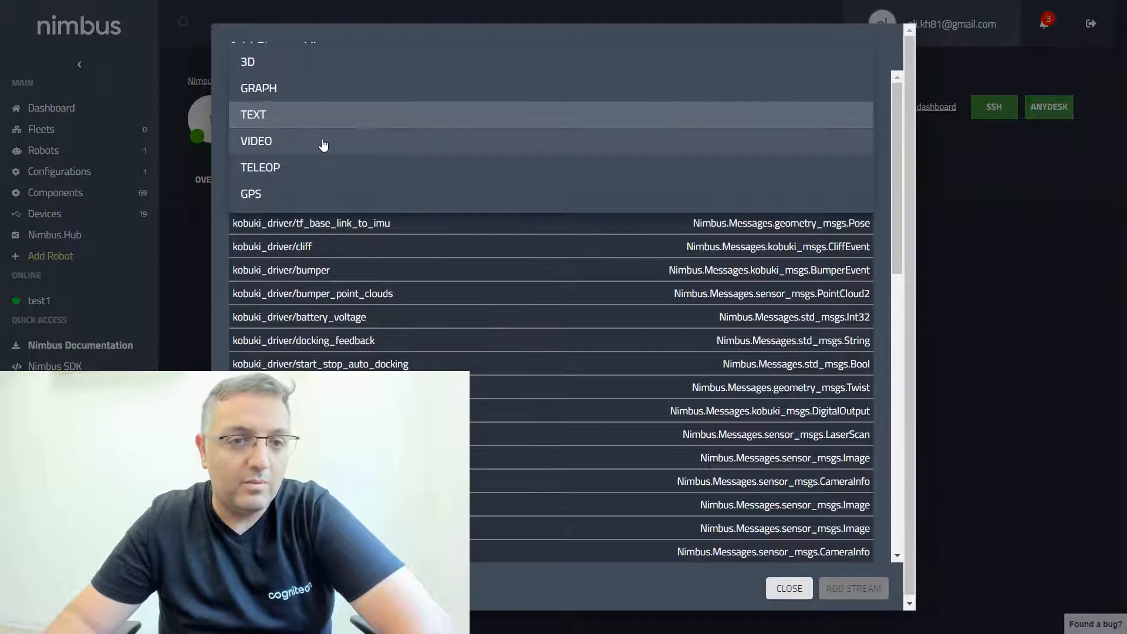
{"action": "left_click", "coordinate": [286, 63]}
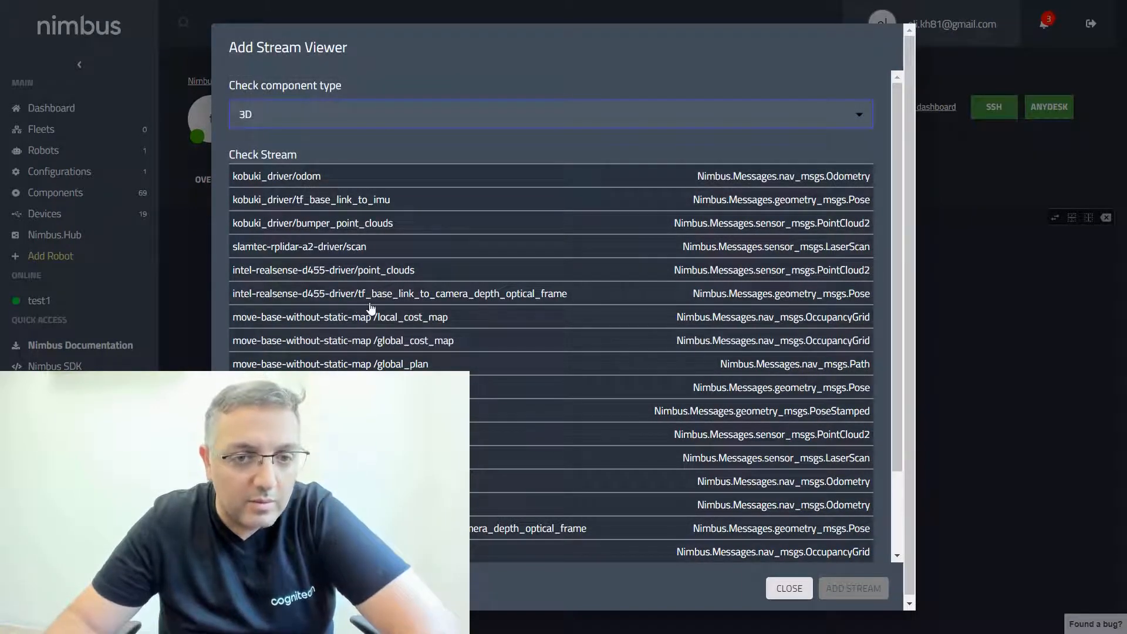
{"action": "left_click", "coordinate": [336, 256]}
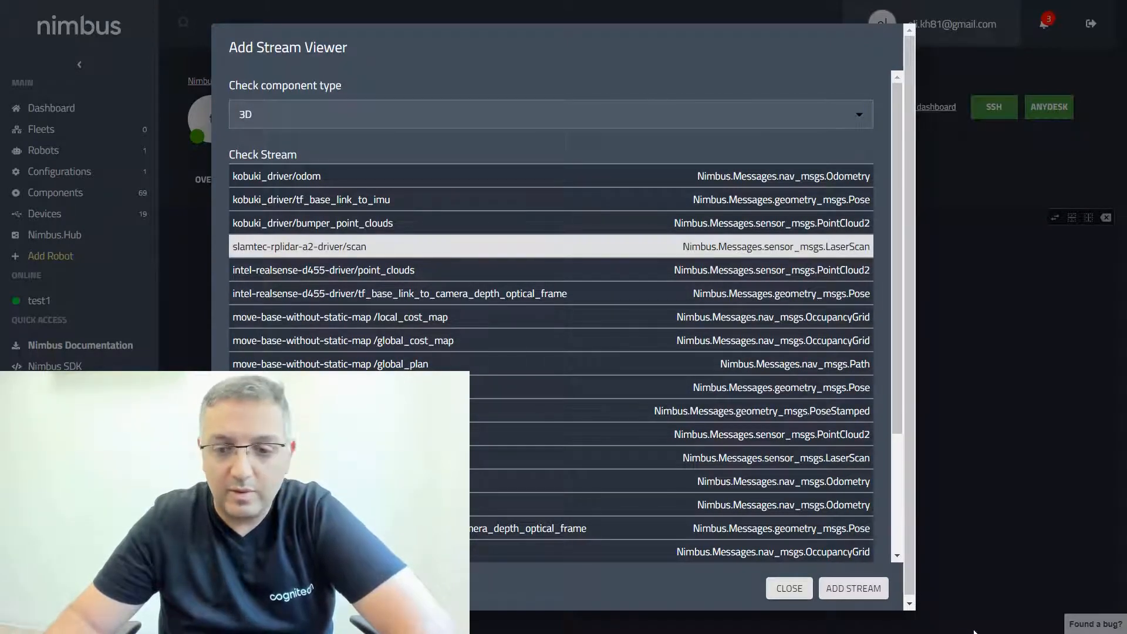
{"action": "left_click", "coordinate": [867, 590]}
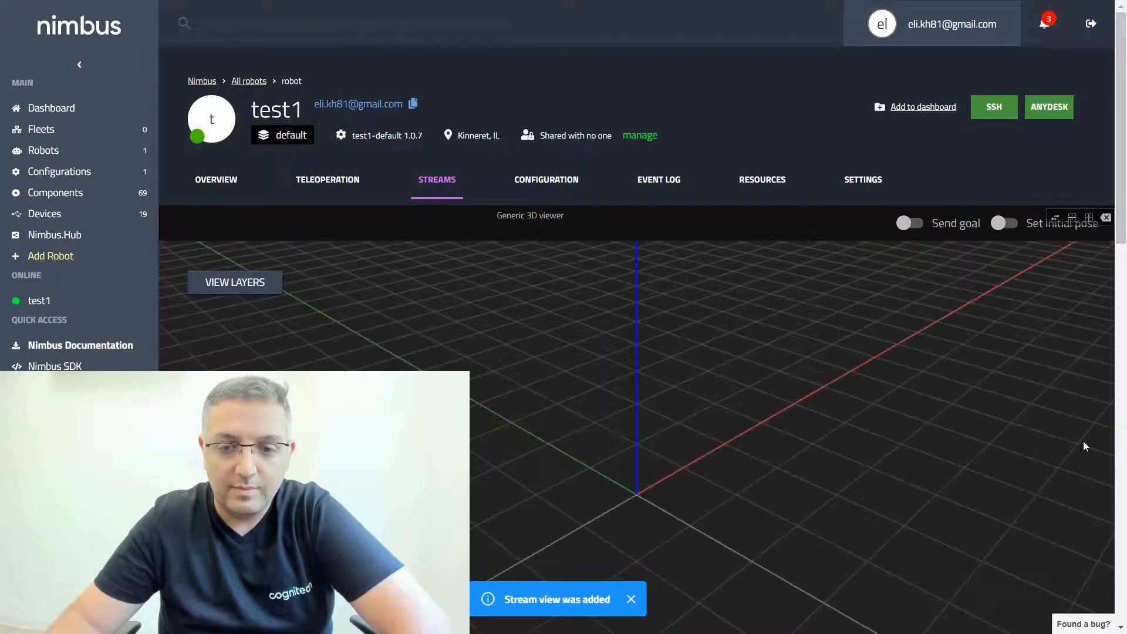
{"action": "left_click_drag", "start_coordinate": [1122, 226], "coordinate": [1123, 256]}
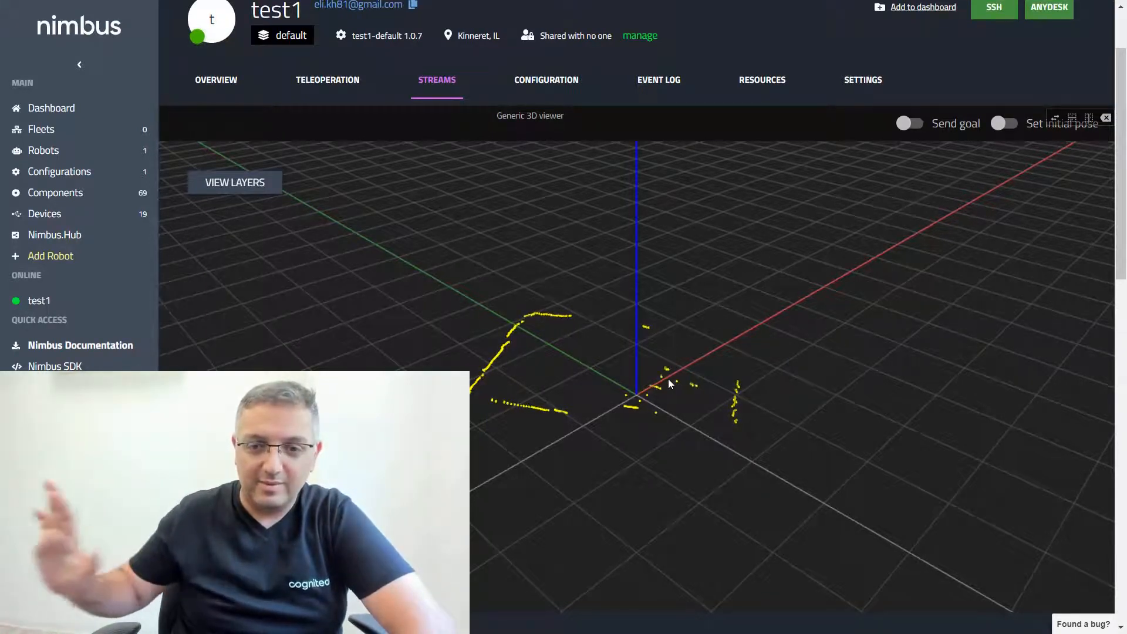
Step: Split the stream area into two side-by-side panes and add a VIDEO viewer for image-to-image-compressed/image_copmressed in the empty one
{"action": "left_click", "coordinate": [1087, 120]}
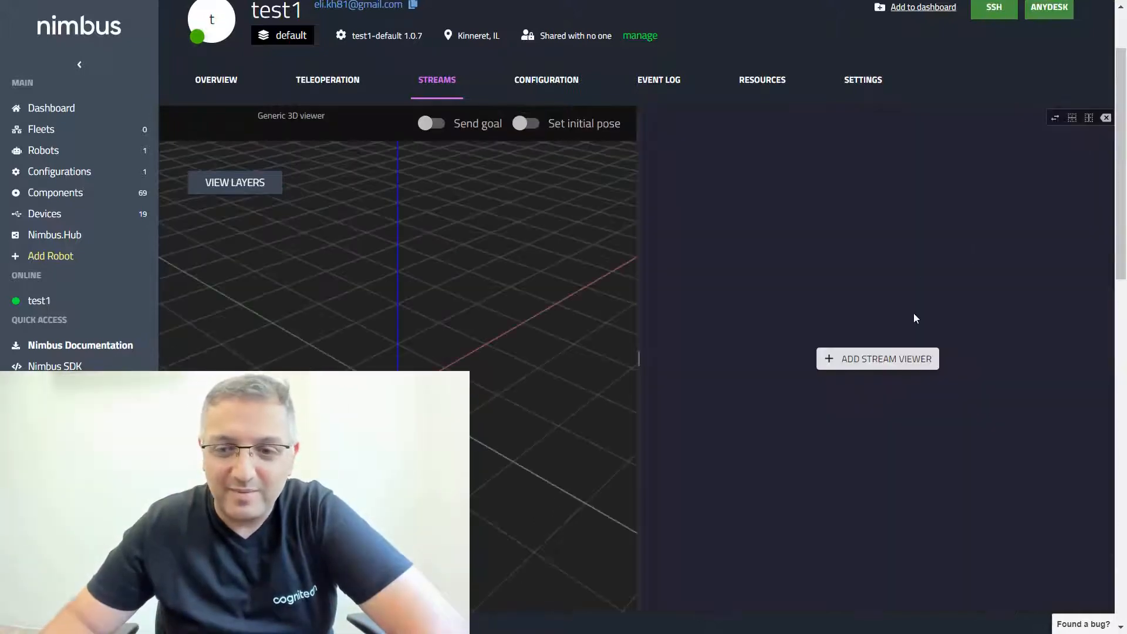
{"action": "left_click", "coordinate": [887, 360]}
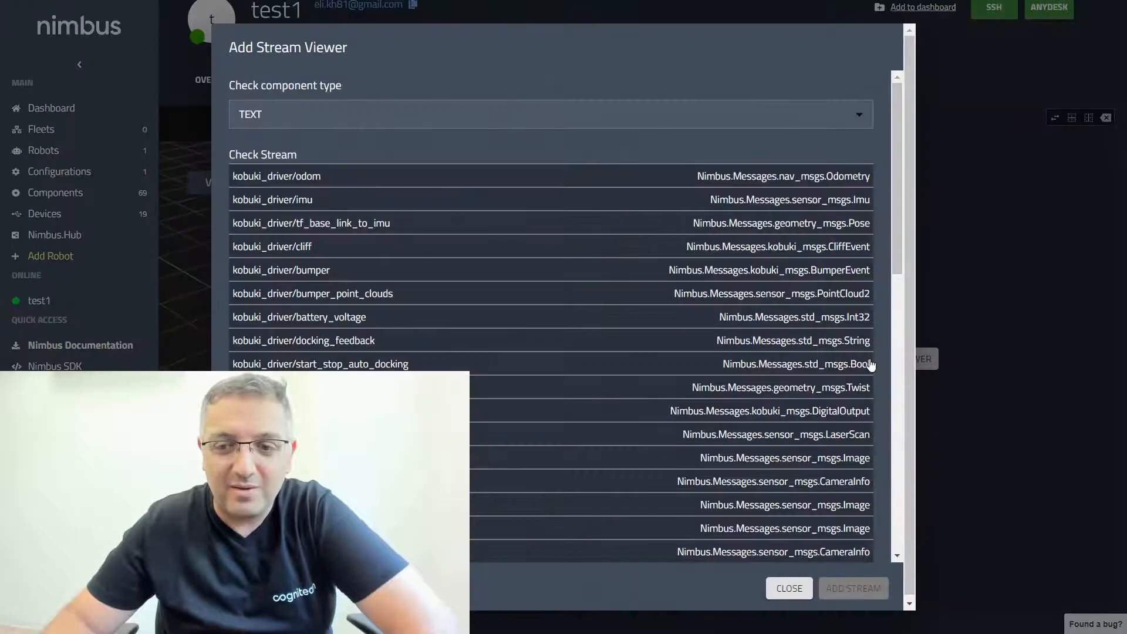
{"action": "left_click", "coordinate": [285, 126]}
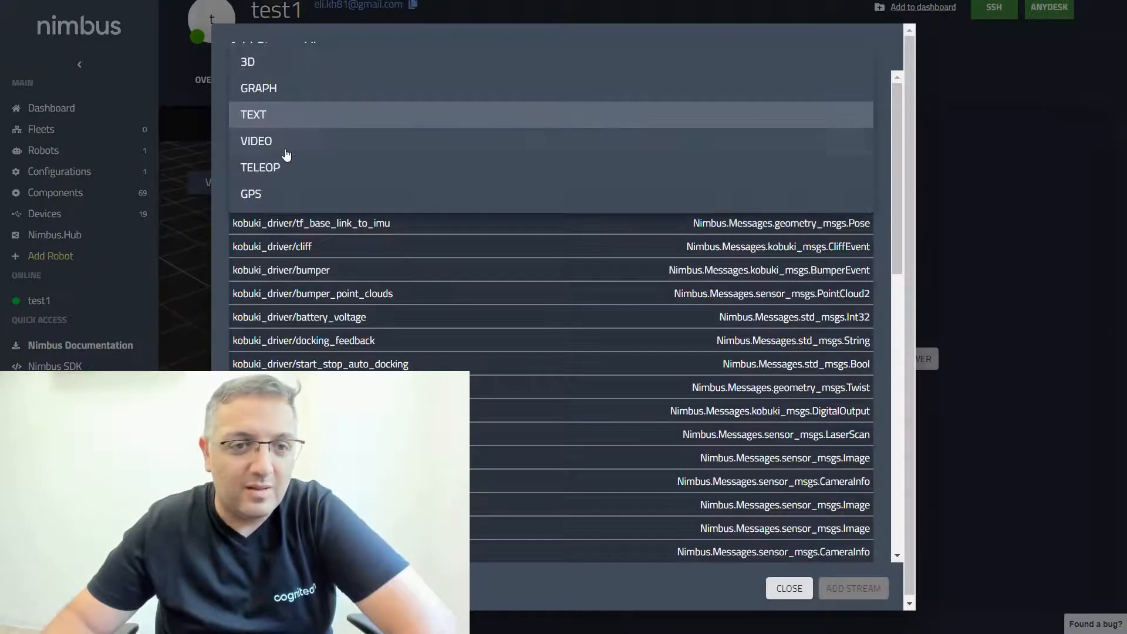
{"action": "left_click", "coordinate": [282, 151]}
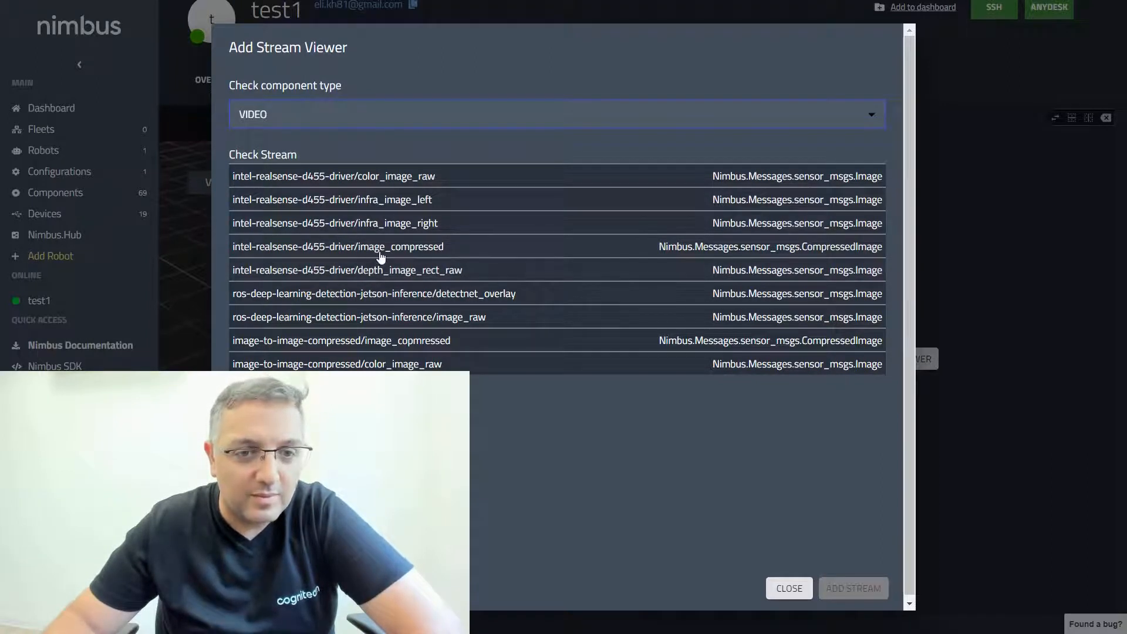
{"action": "left_click", "coordinate": [410, 256]}
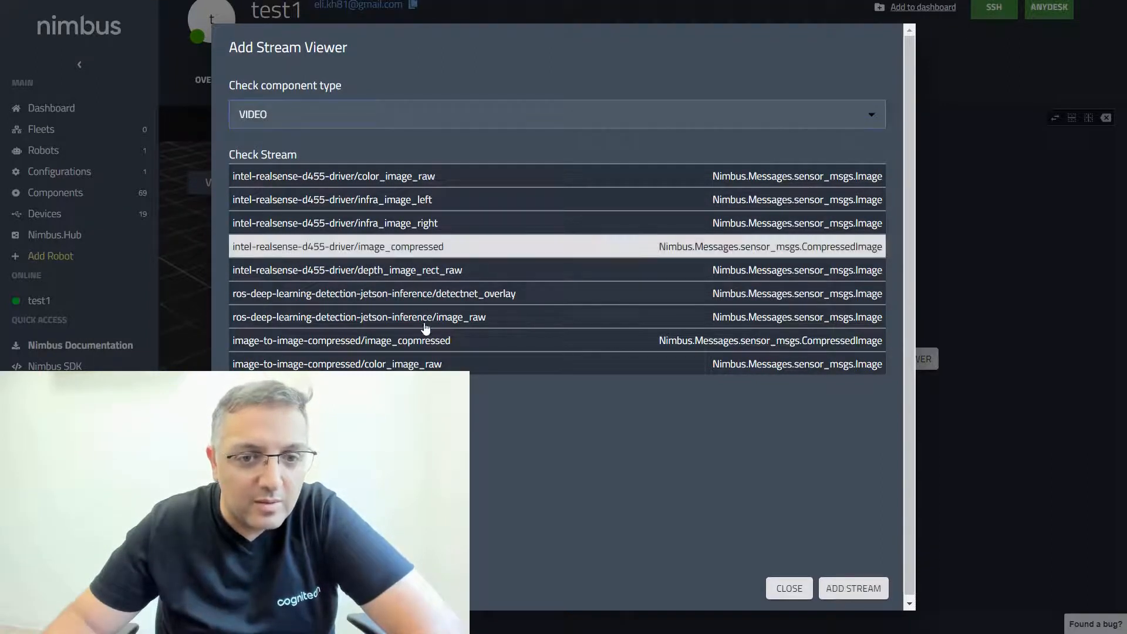
{"action": "left_click", "coordinate": [344, 347]}
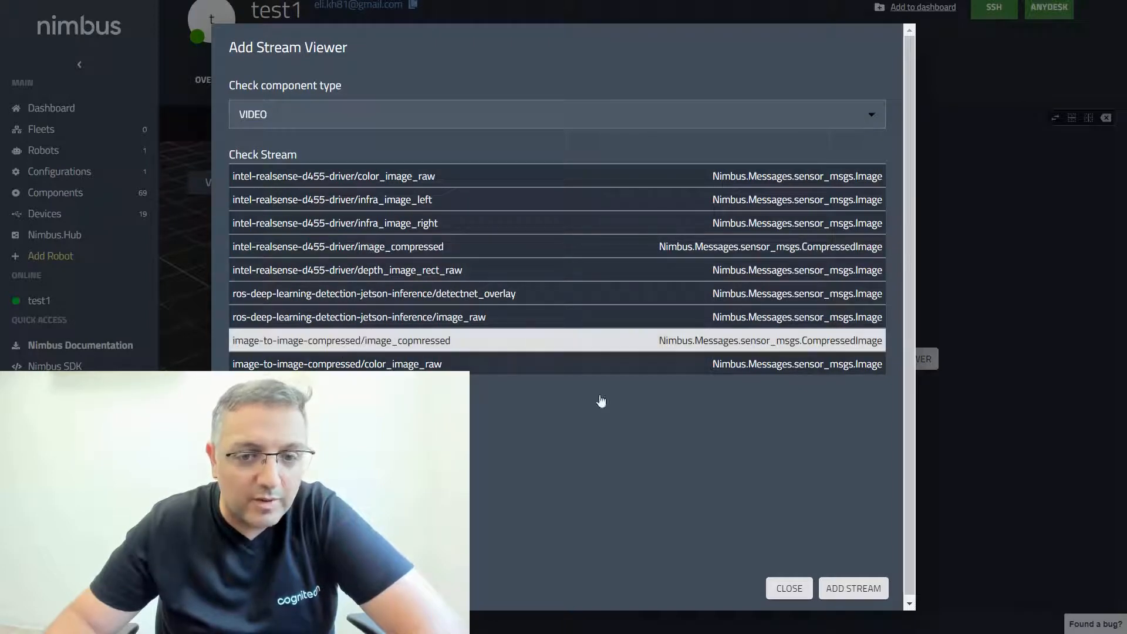
{"action": "left_click", "coordinate": [857, 588]}
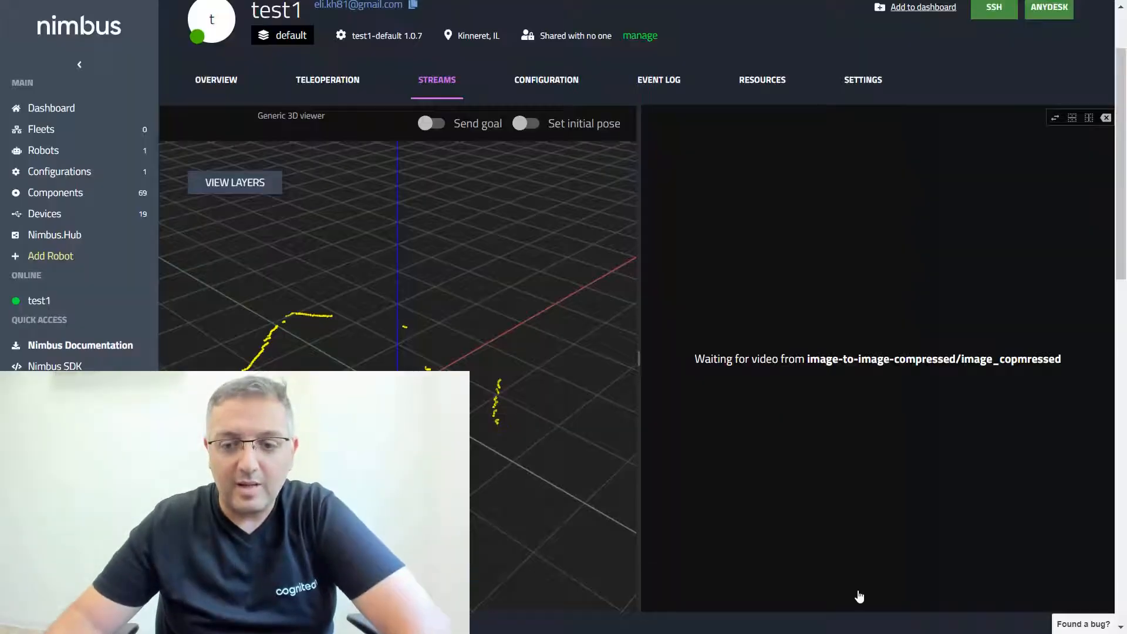